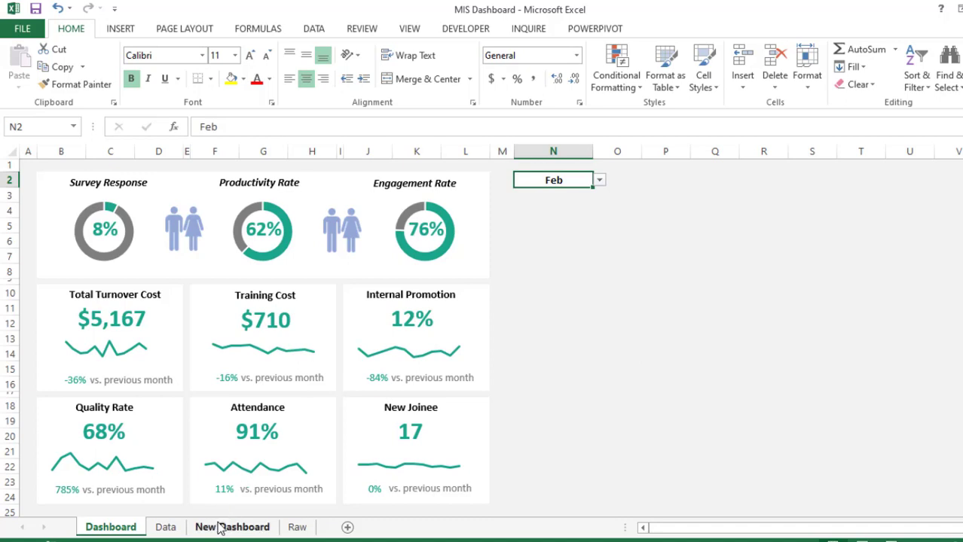
Step: Compare the New Dashboard sheet with the finished Dashboard sheet, examining what the empty cards below the donut charts should contain
click(222, 527)
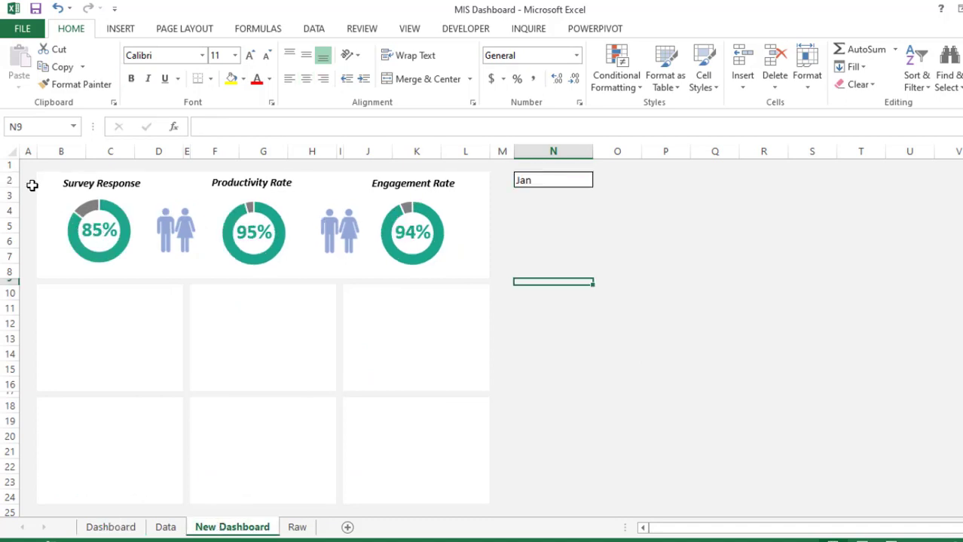
mouse_move(259, 218)
click(98, 529)
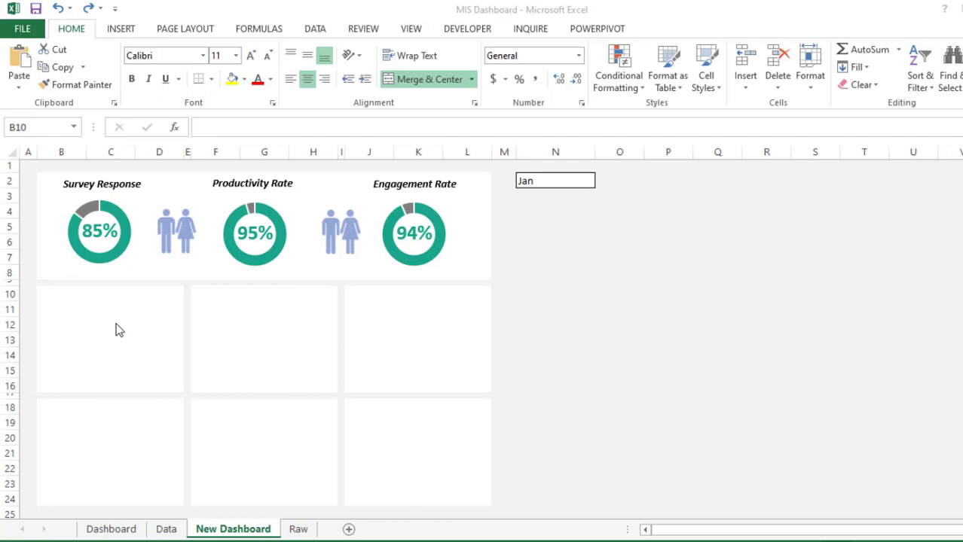
click(116, 324)
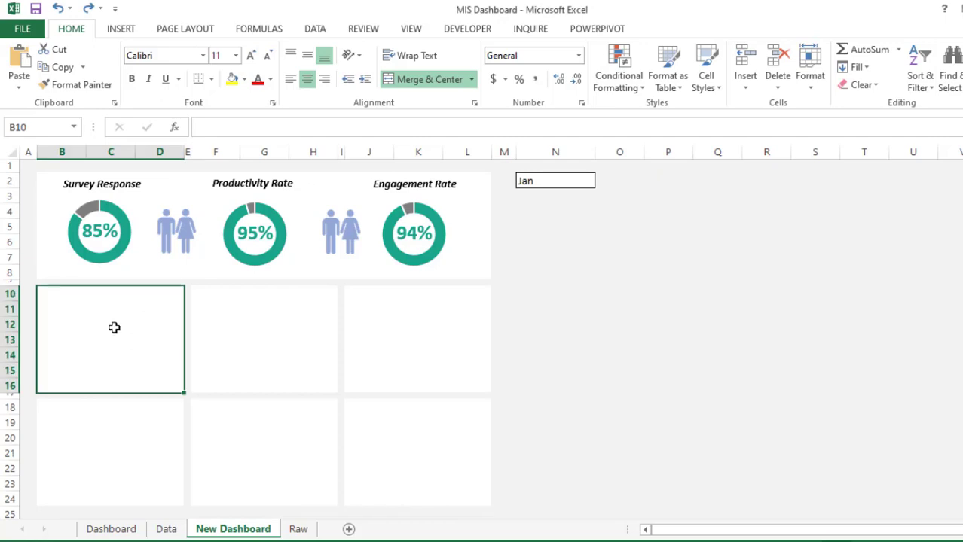
click(105, 529)
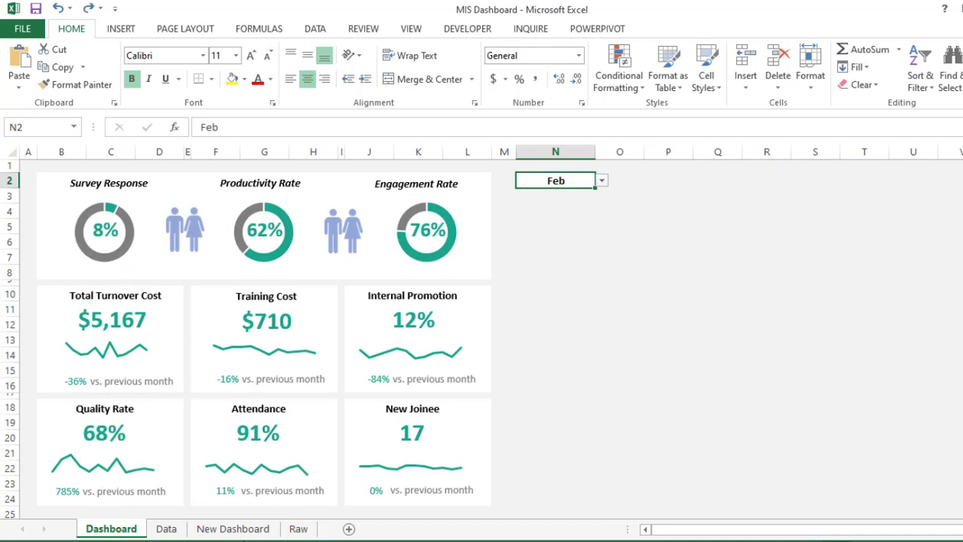
click(239, 530)
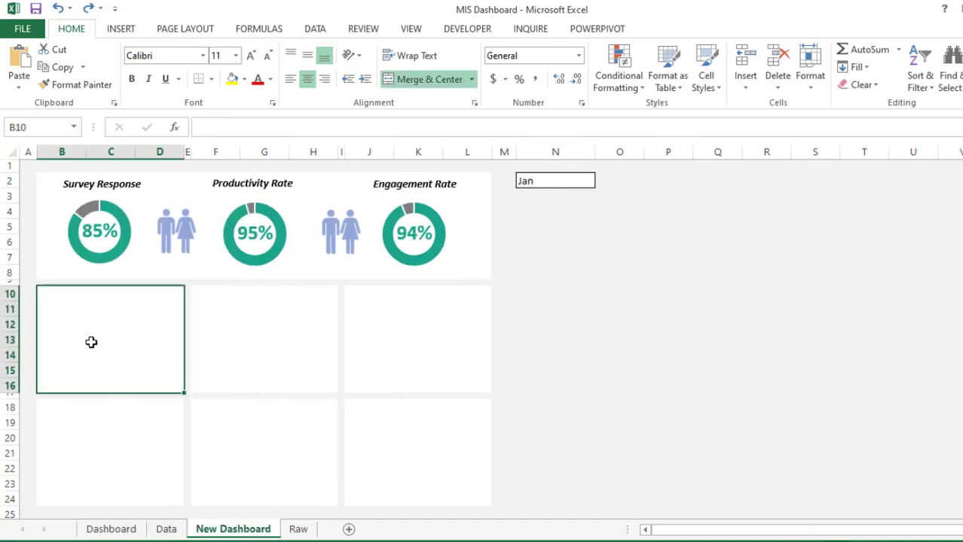
Step: Insert a text box in the empty card at B10 on New Dashboard and link it to the KPI name with =Raw!B3
click(123, 34)
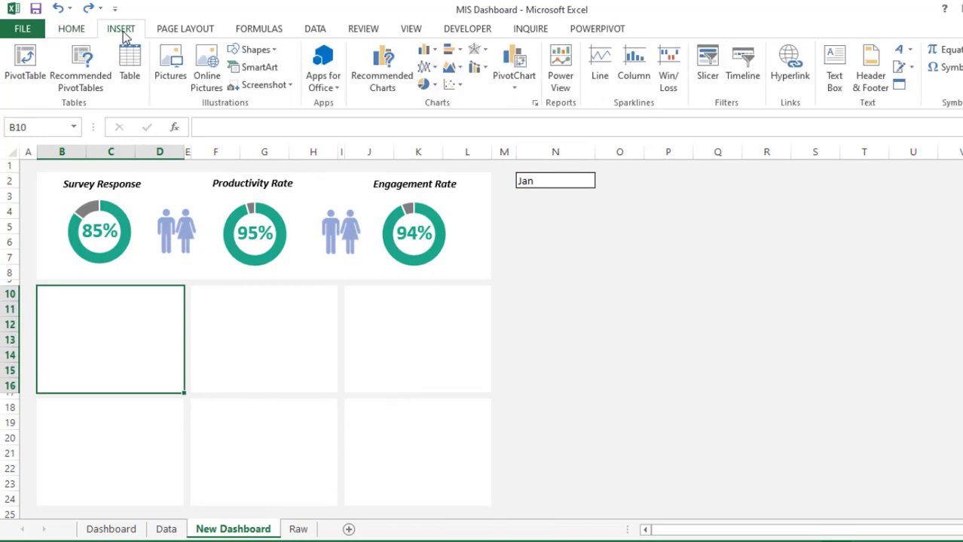
click(833, 89)
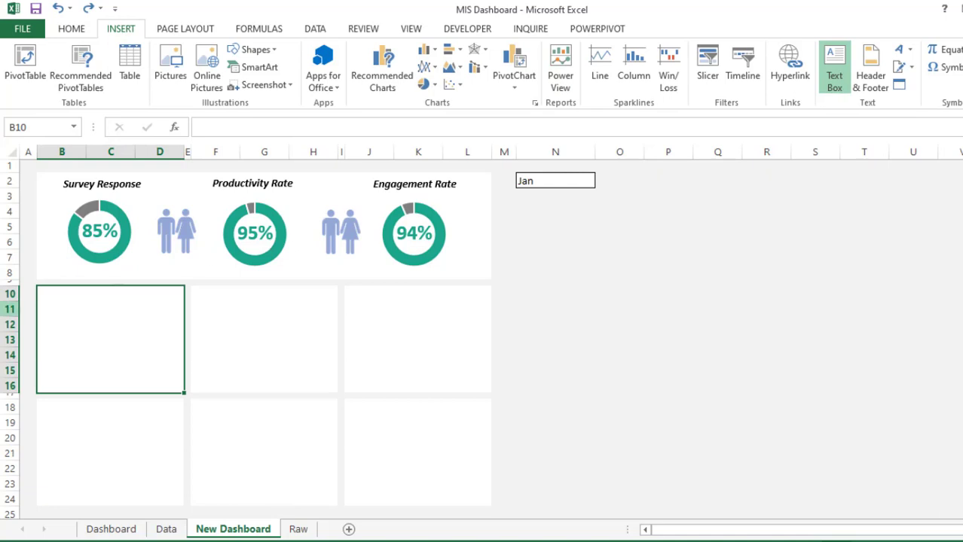
click(54, 297)
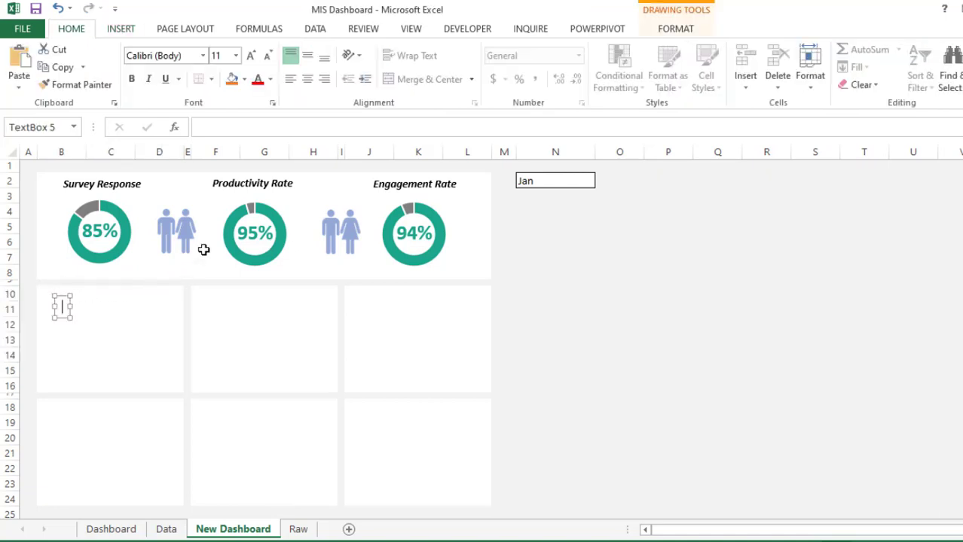
click(241, 124)
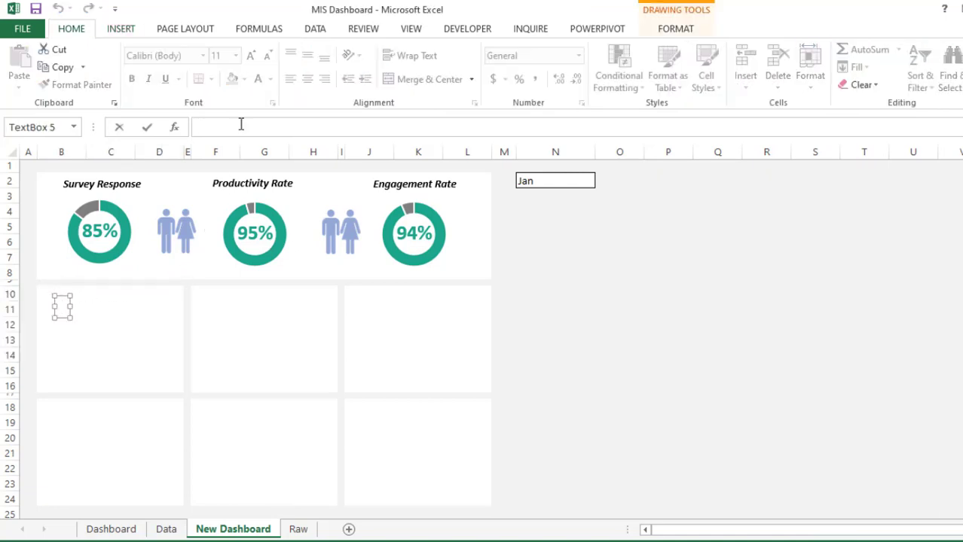
text(=)
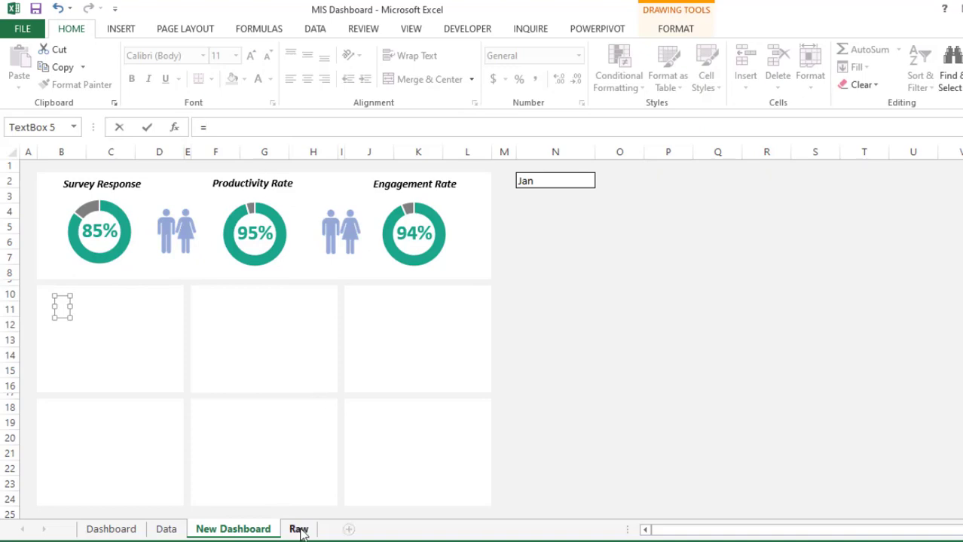
click(299, 529)
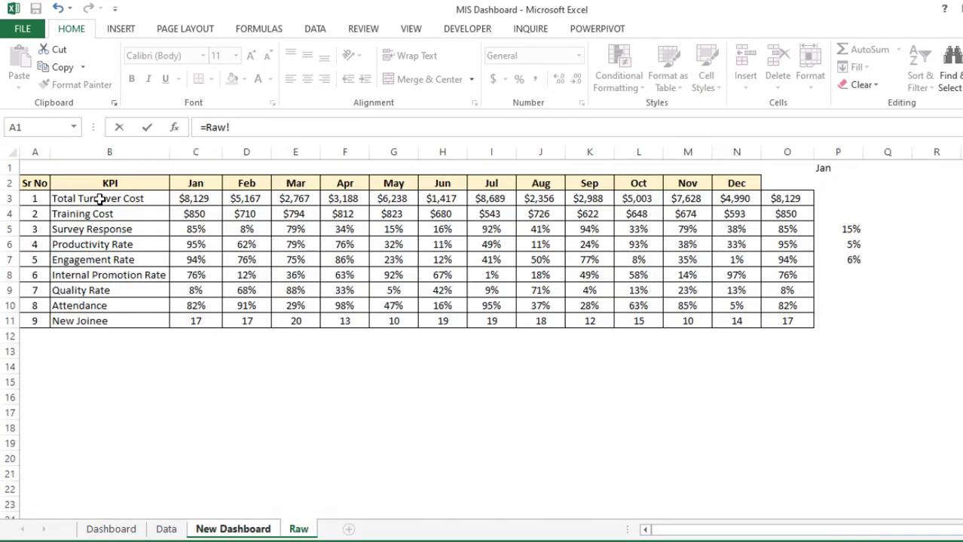
click(100, 198)
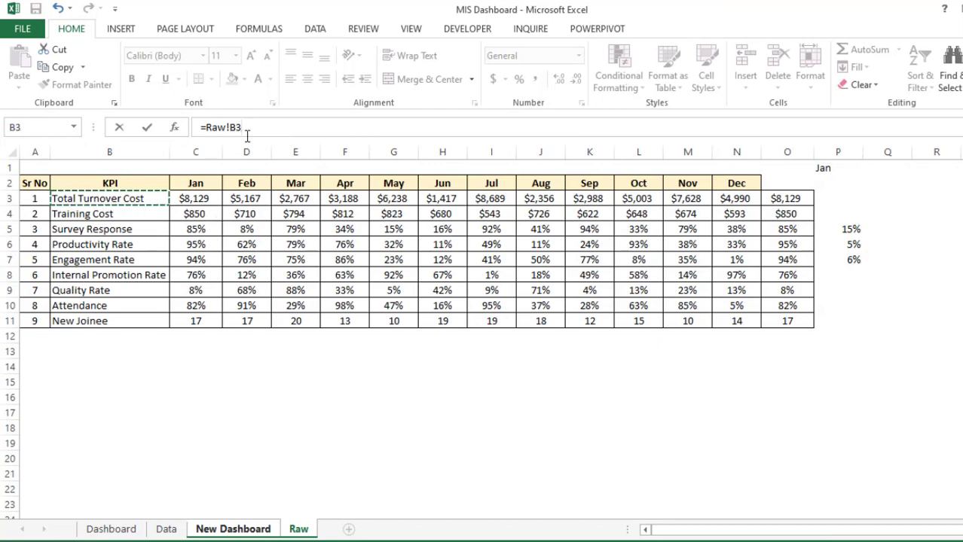
key(Return)
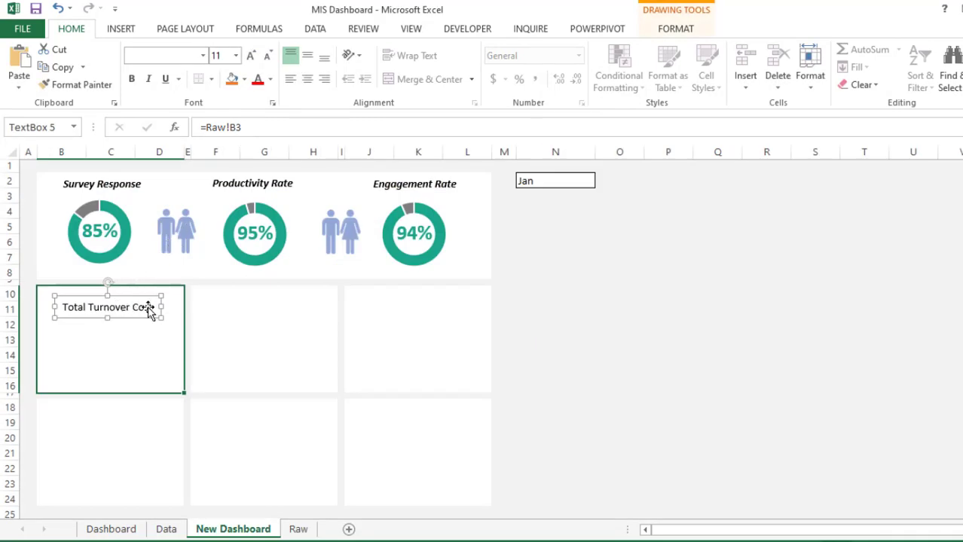
Step: Fit the Total Turnover Cost text box across the top of its card and make its text centred, bold and italic
drag(149, 312, 183, 297)
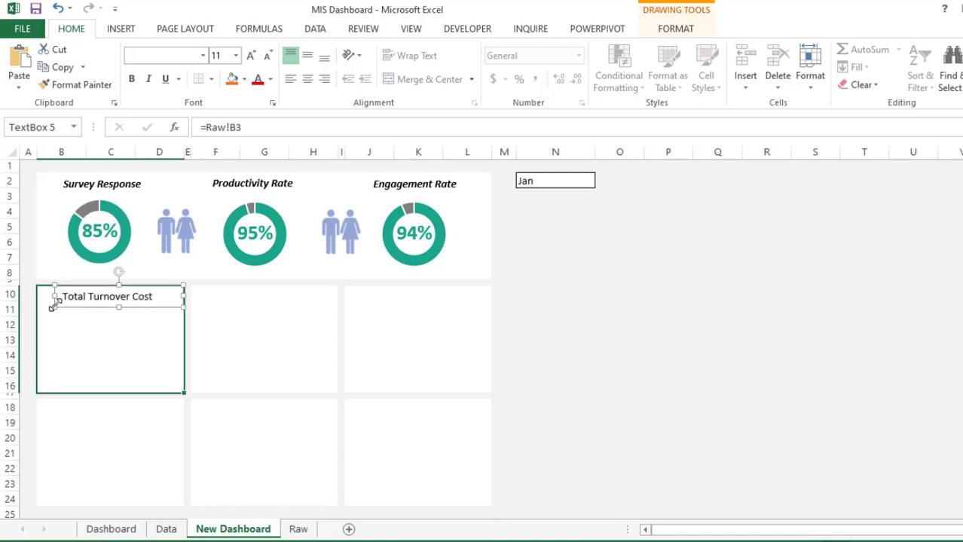
drag(54, 297, 35, 296)
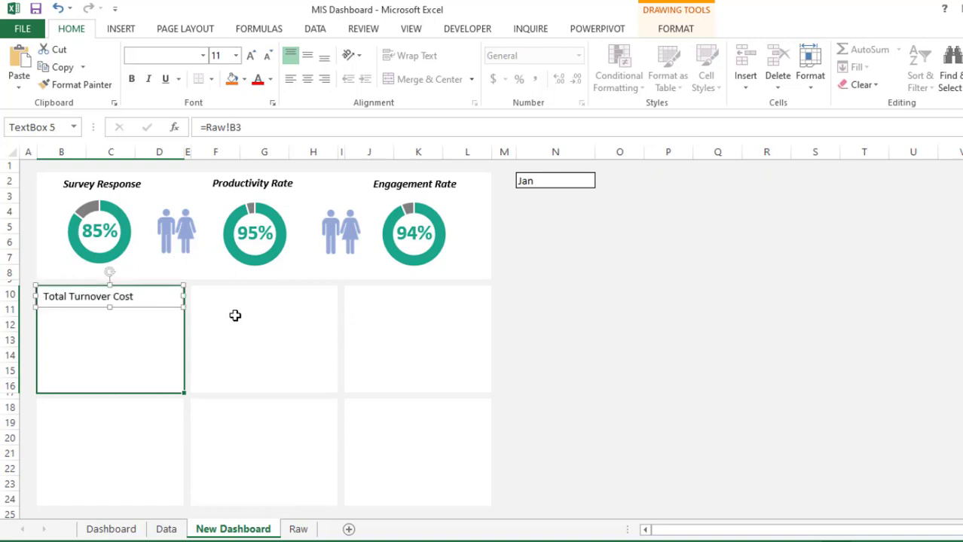
click(309, 81)
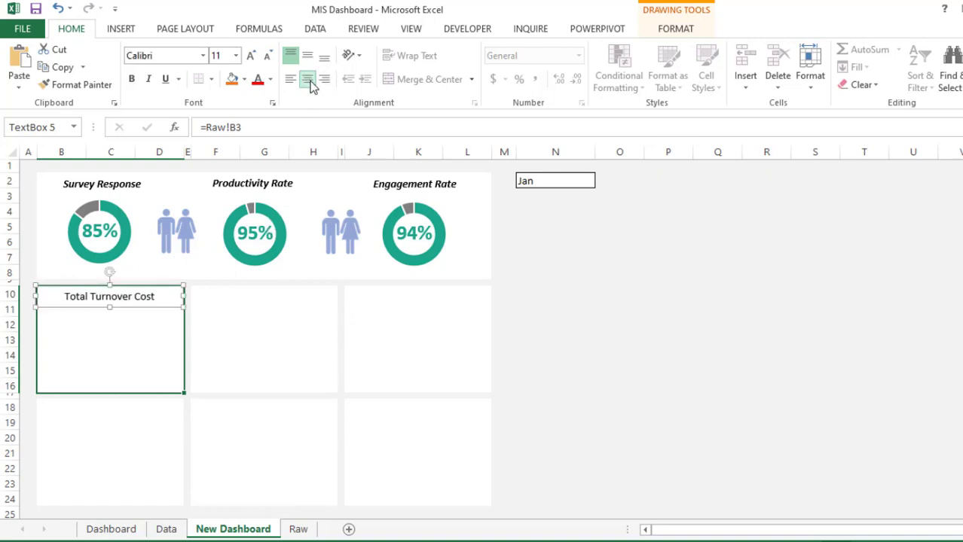
click(149, 81)
click(132, 80)
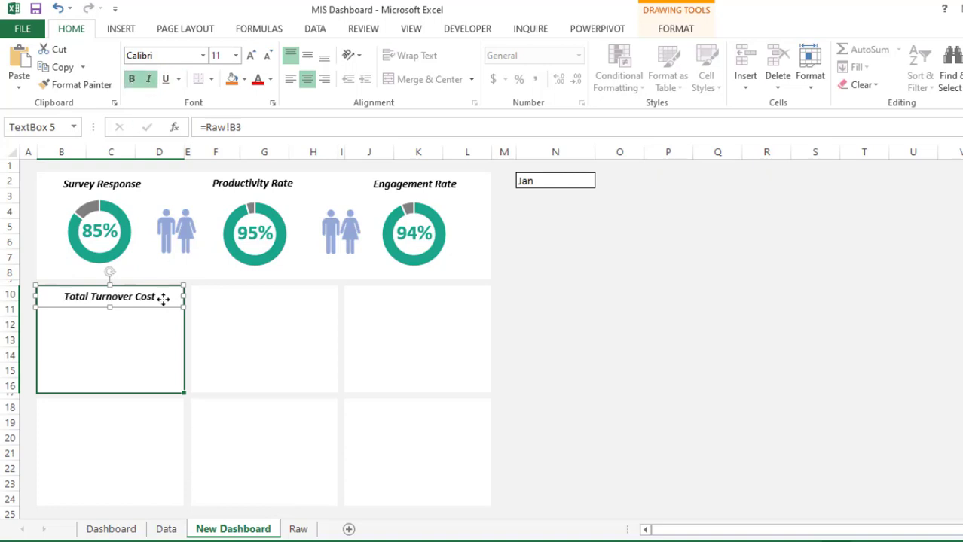
Step: Copy the Total Turnover Cost heading text box into the other five empty cards
click(288, 307)
key(ctrl+v)
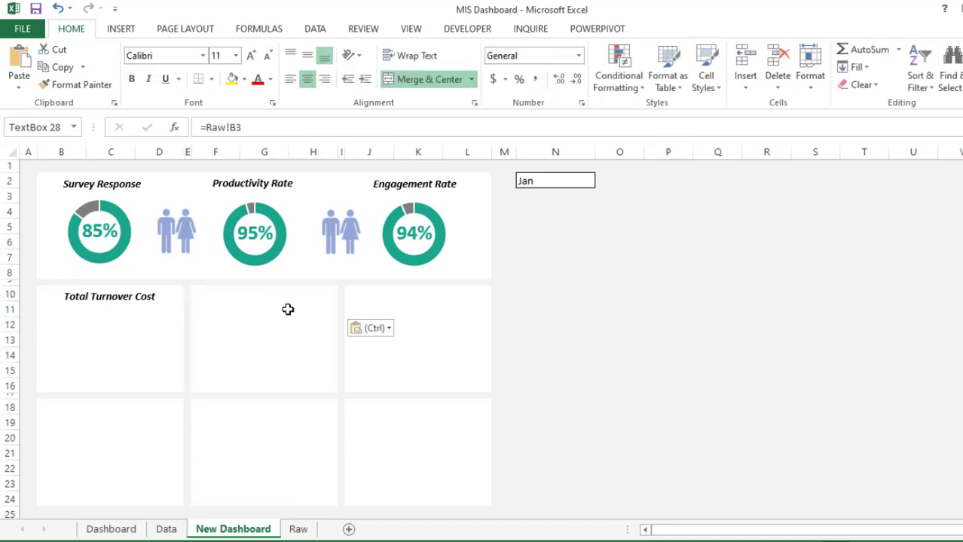
click(401, 315)
key(ctrl+v)
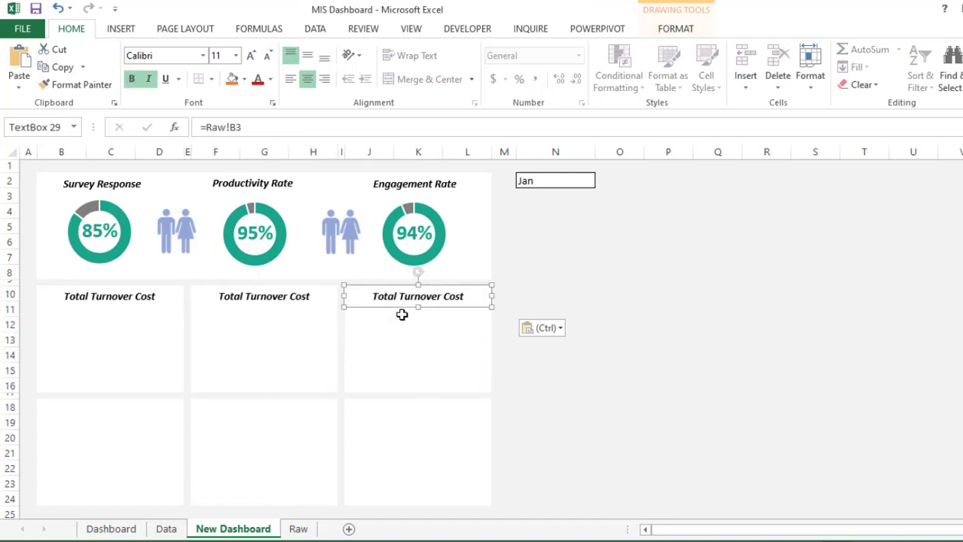
click(125, 448)
key(ctrl+v)
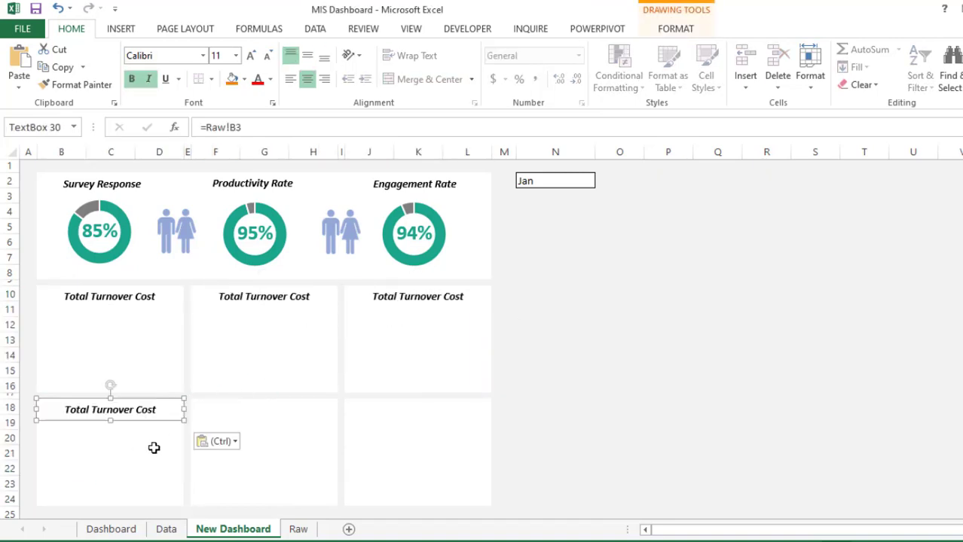
click(286, 420)
key(ctrl+v)
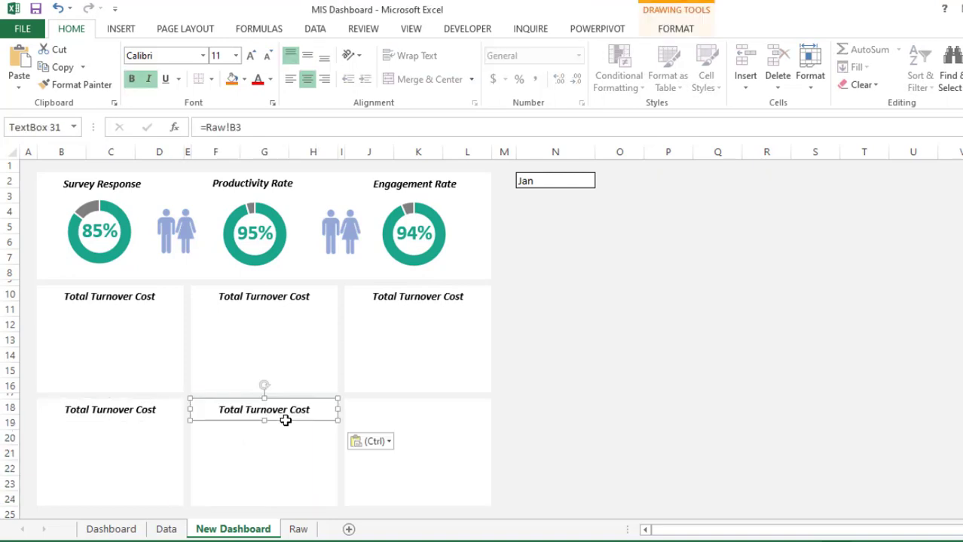
click(400, 418)
key(ctrl+v)
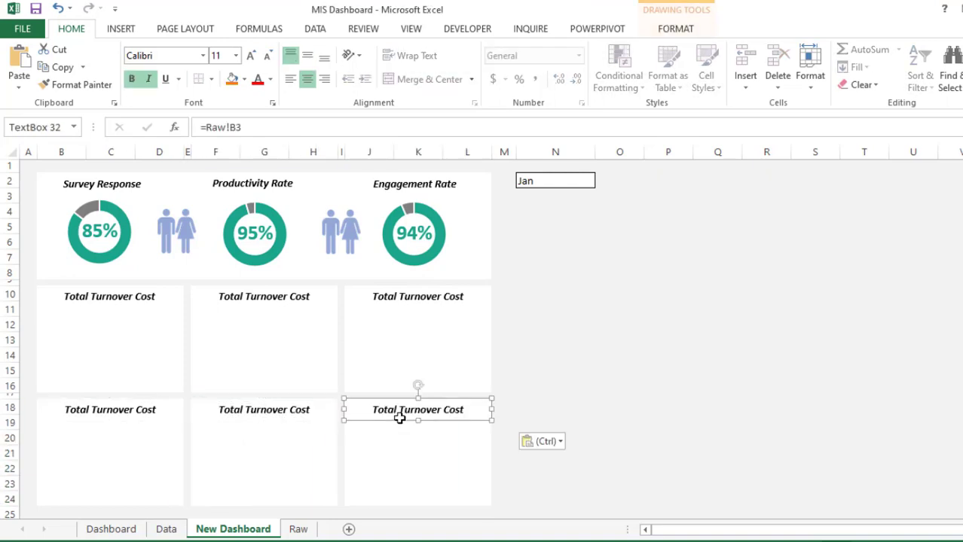
Step: Link the heading of the middle card in the upper card row to =Raw!B4 and make it centred, italic and bold
click(260, 305)
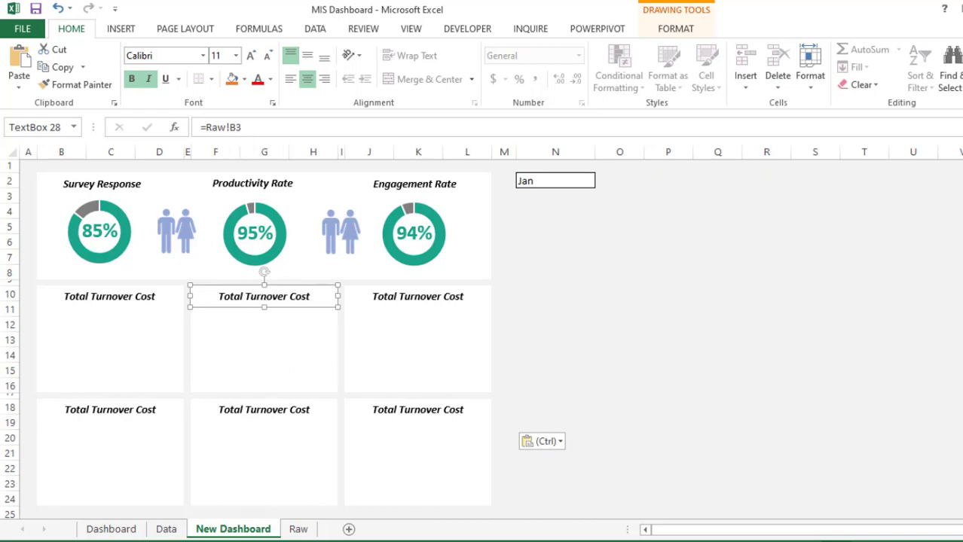
click(299, 529)
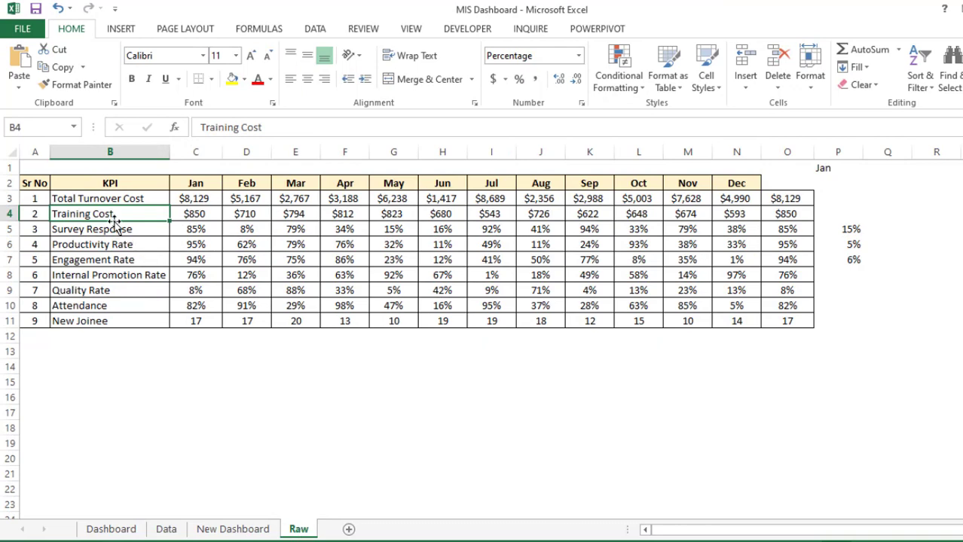
click(235, 532)
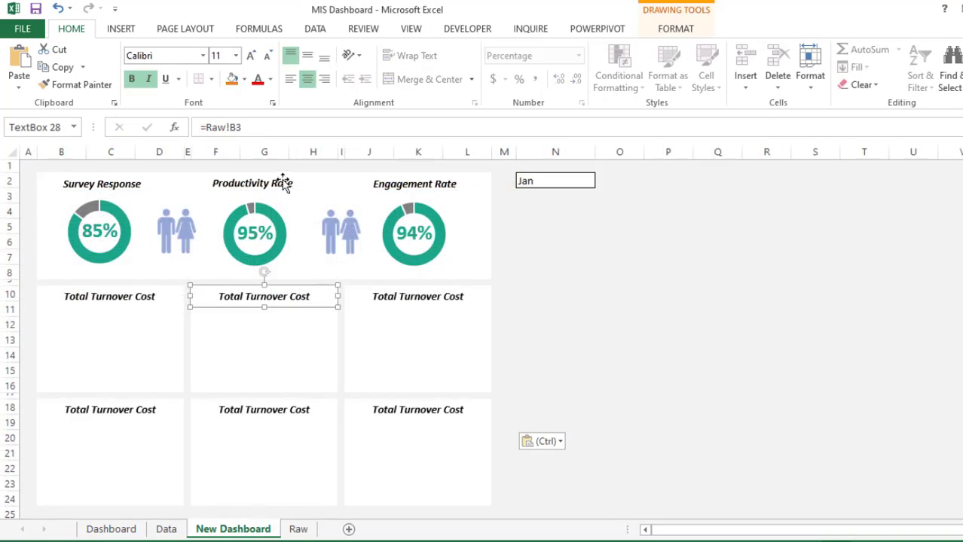
click(263, 126)
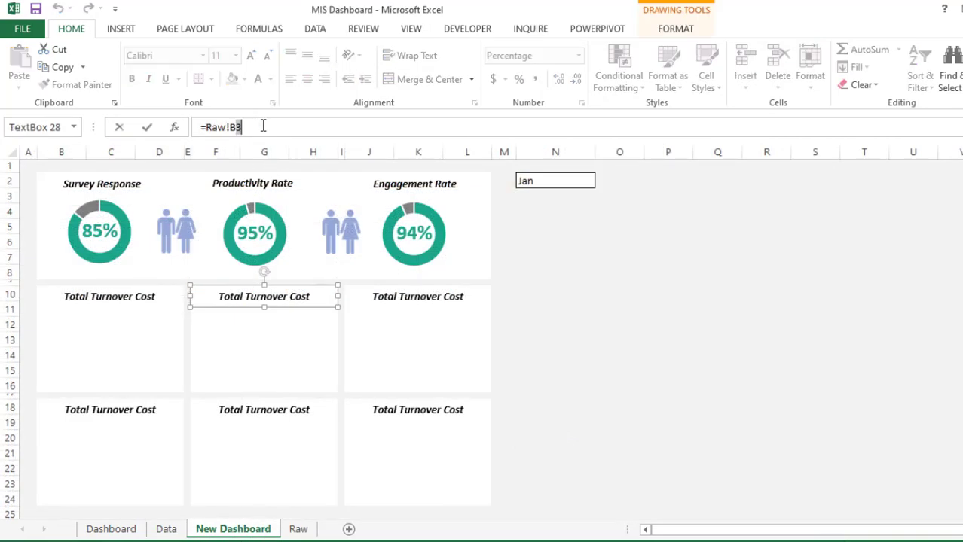
key(Return)
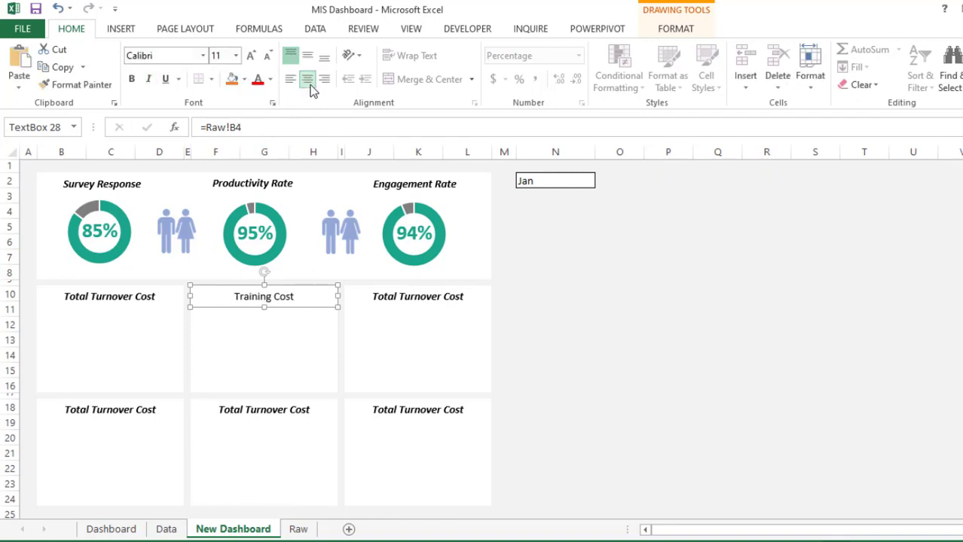
click(149, 81)
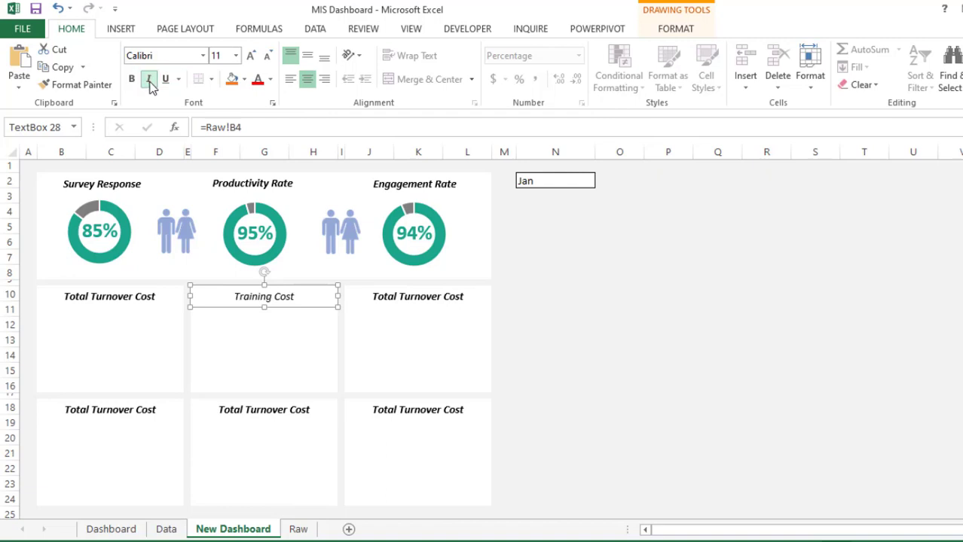
click(136, 80)
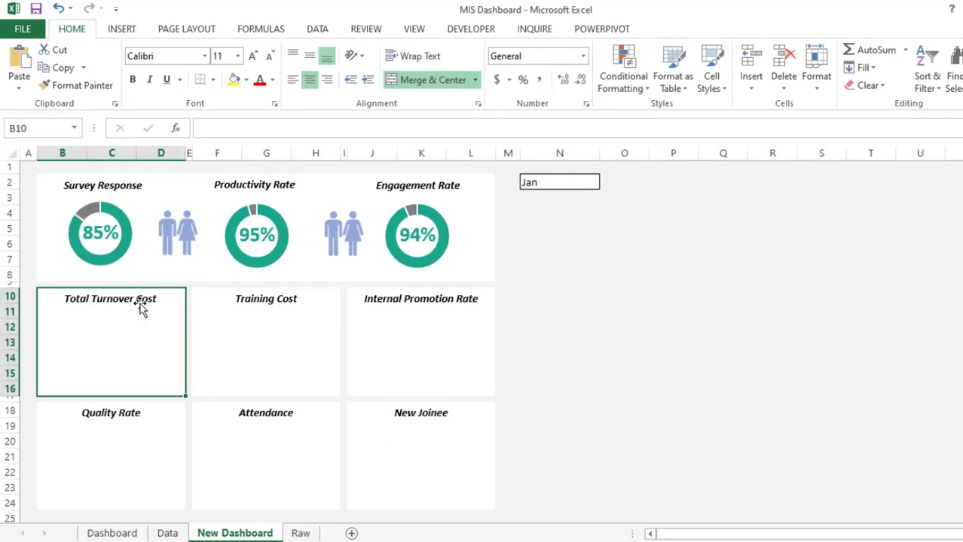
Step: Check the finished Dashboard sheet, then insert a text box below the Total Turnover Cost heading on New Dashboard and link it to =Raw!O3
click(128, 533)
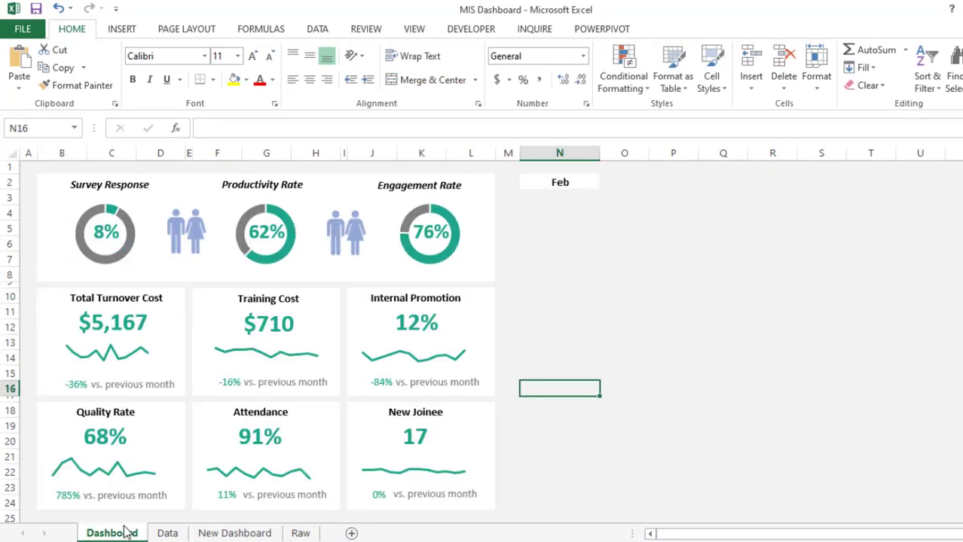
click(249, 534)
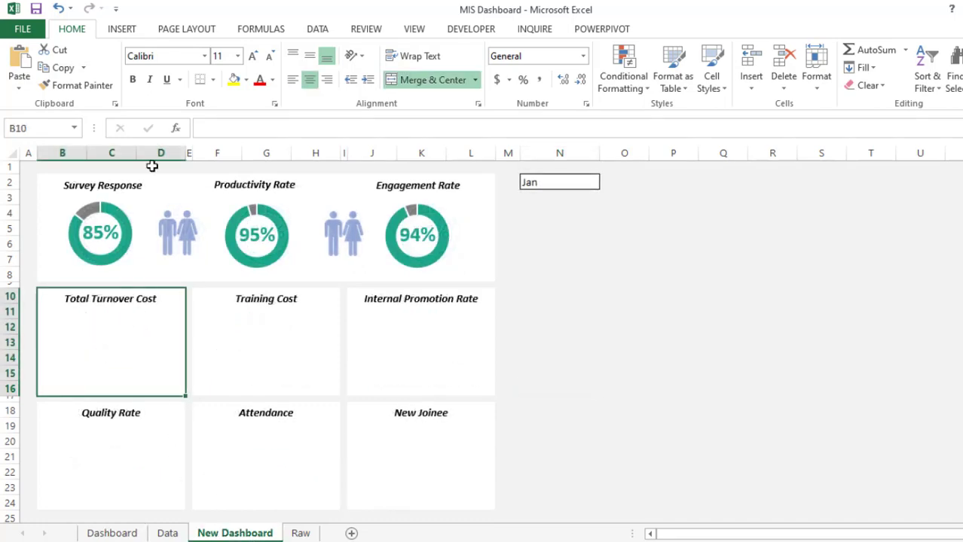
click(121, 31)
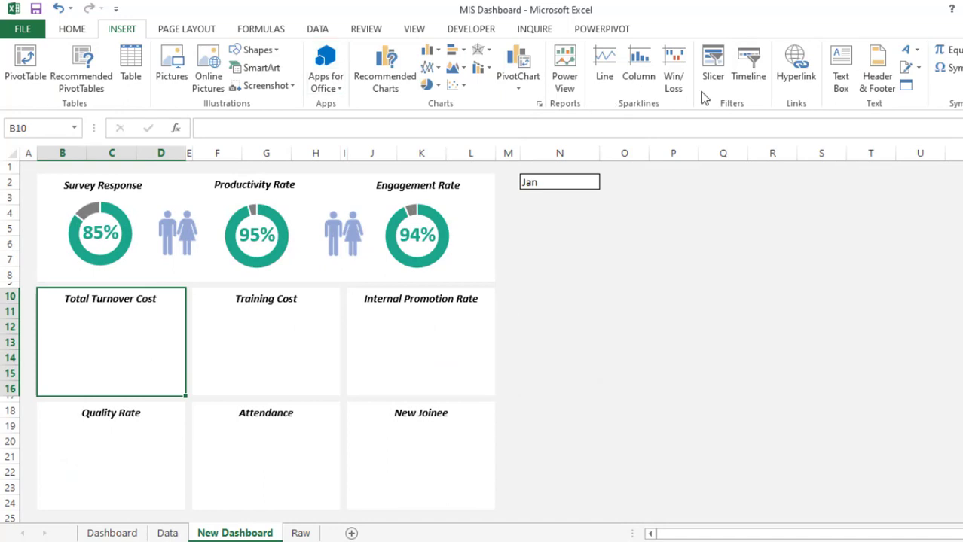
click(839, 75)
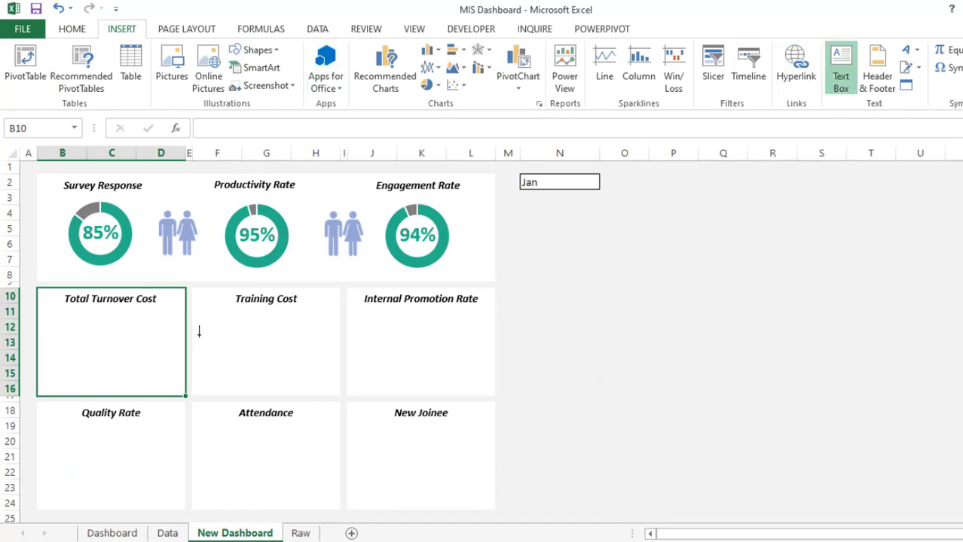
click(77, 314)
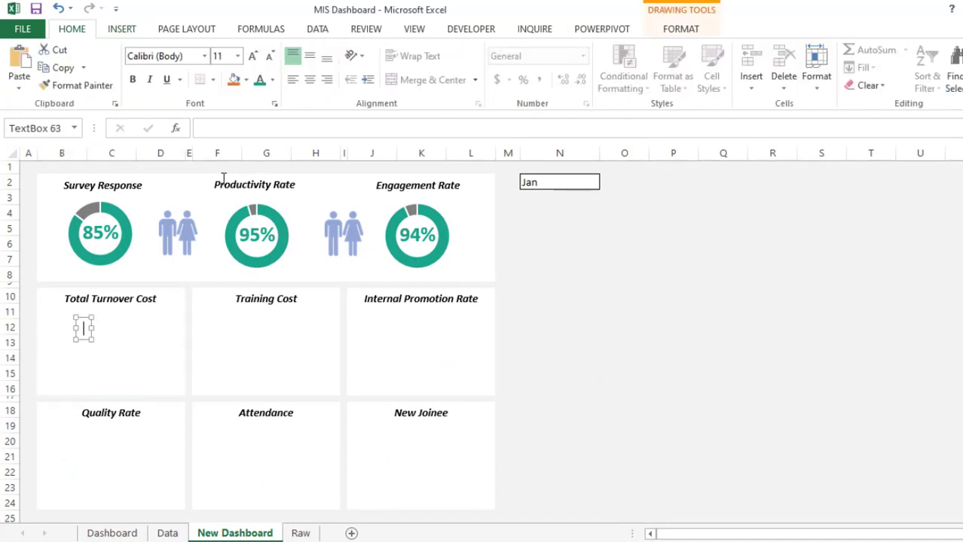
click(229, 133)
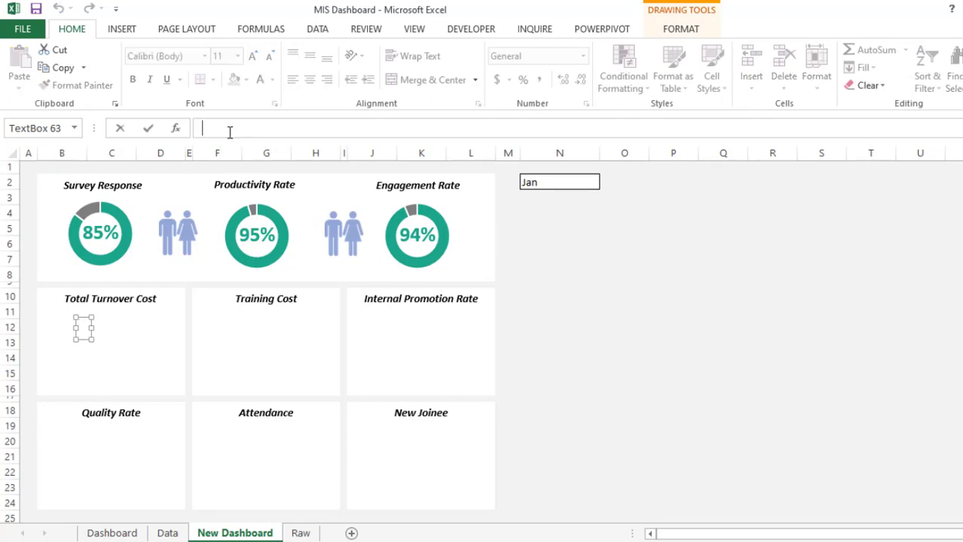
text(=)
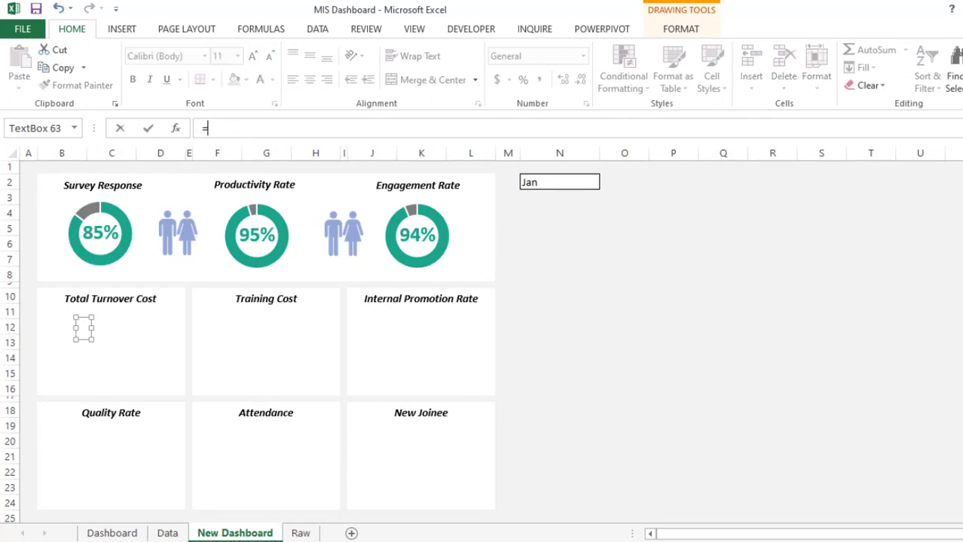
click(301, 533)
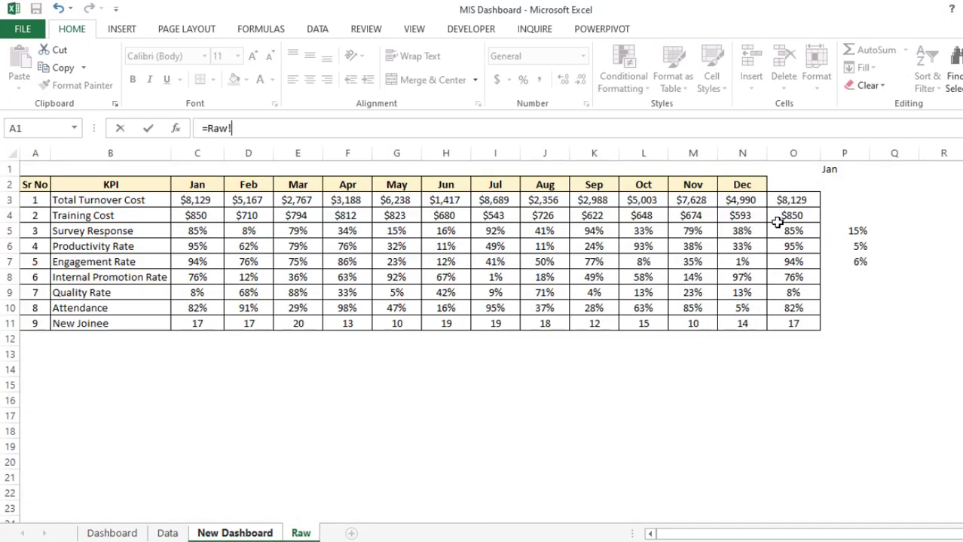
click(793, 200)
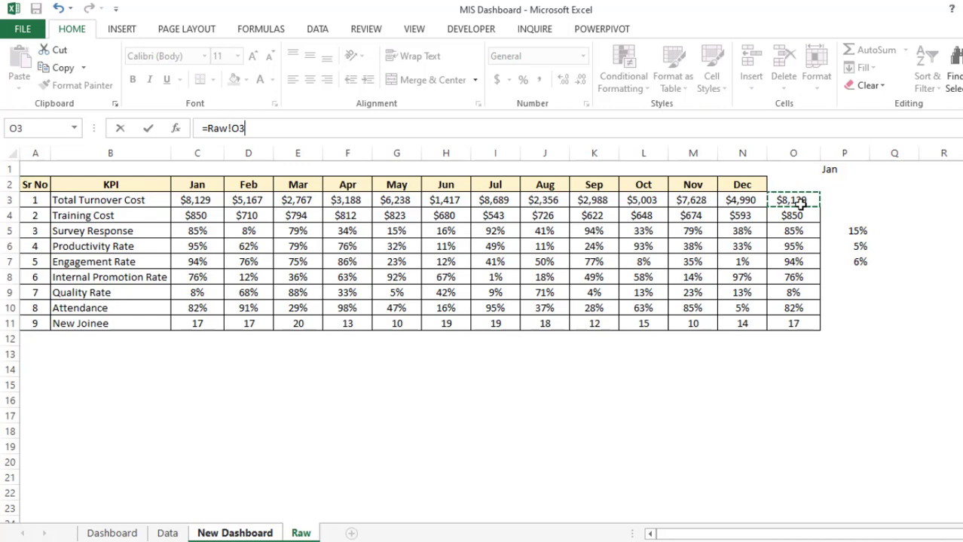
key(Return)
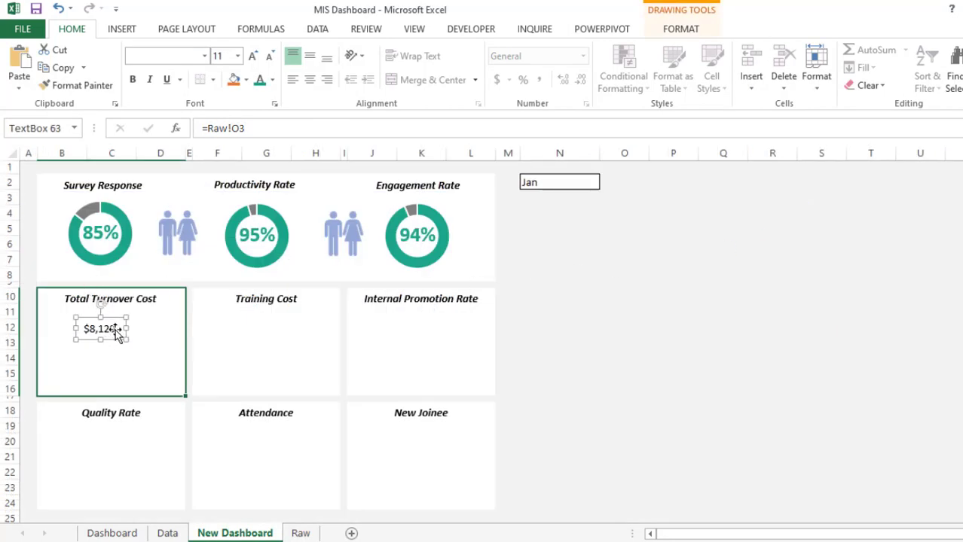
Step: Stretch the Total Turnover Cost value text box across its card and format it centred, size 24, bold and green
drag(117, 334, 174, 320)
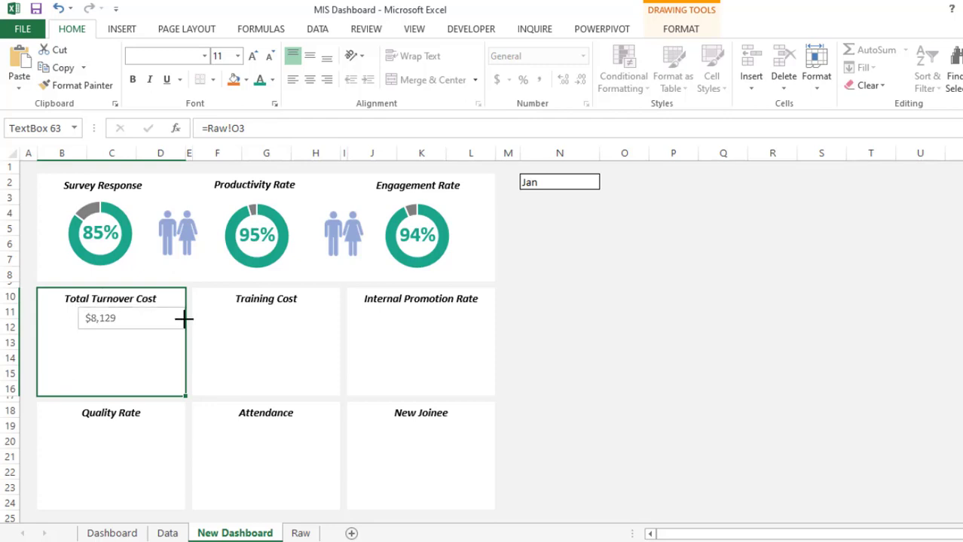
drag(76, 319, 36, 319)
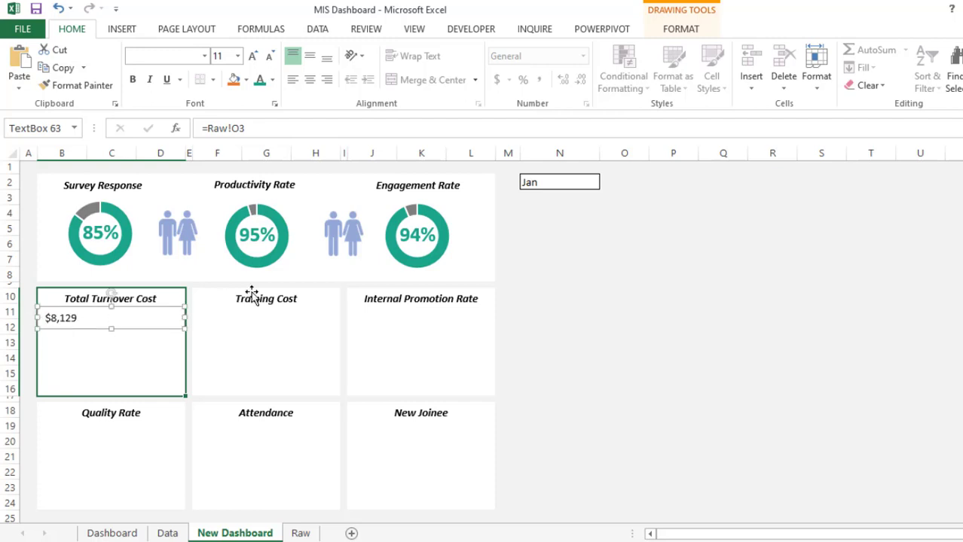
click(309, 80)
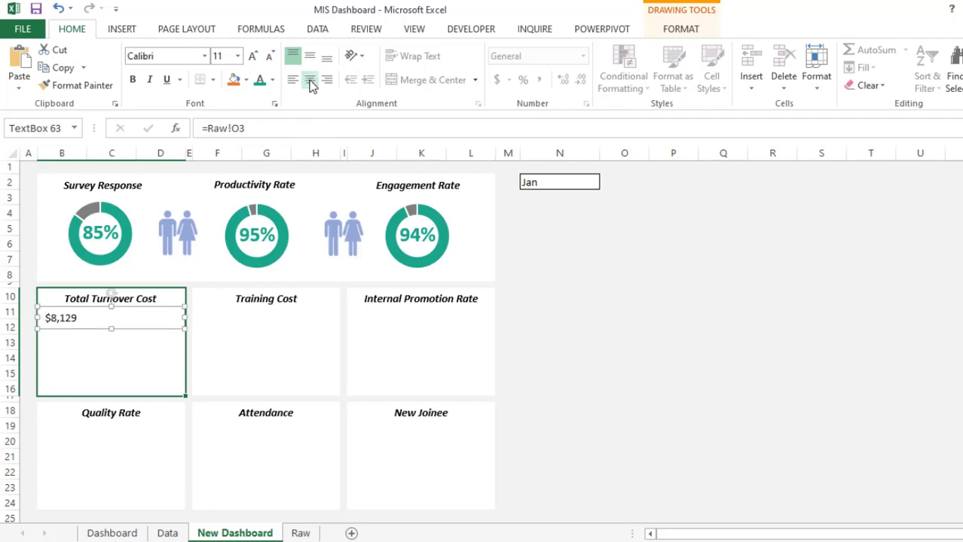
click(311, 81)
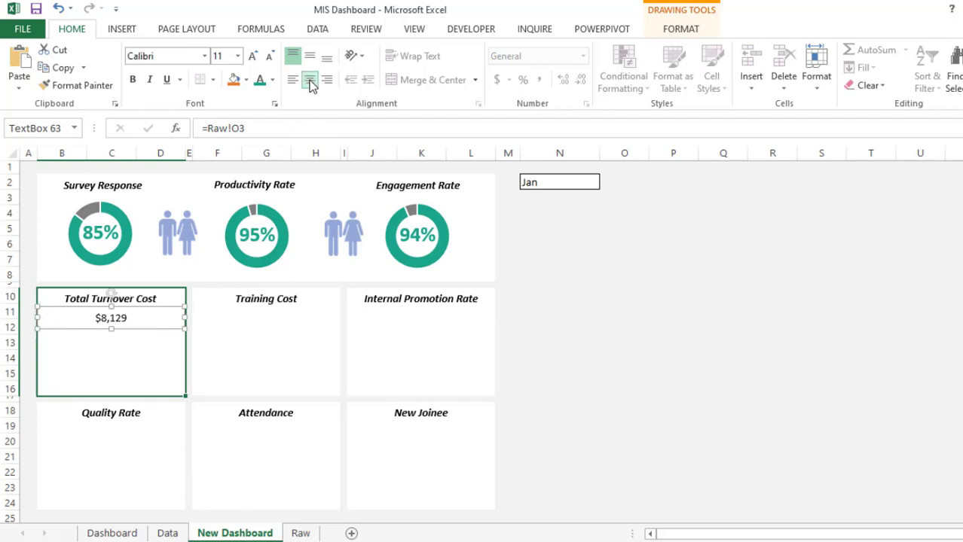
click(231, 61)
text(24)
key(Return)
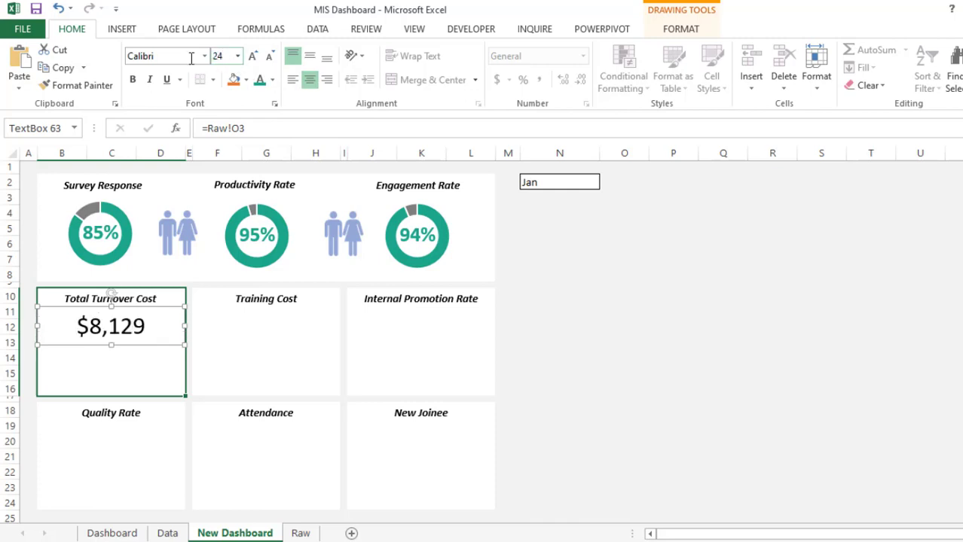
click(133, 80)
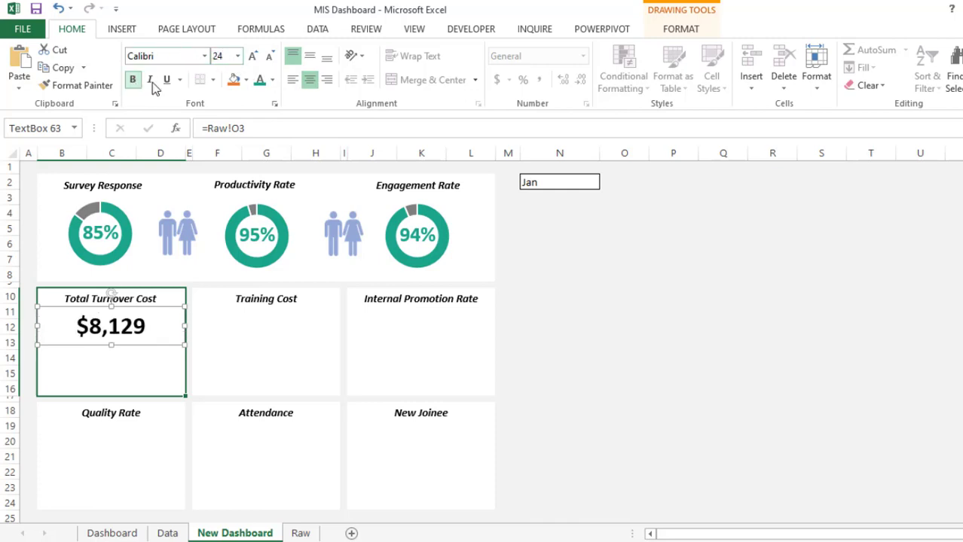
click(260, 79)
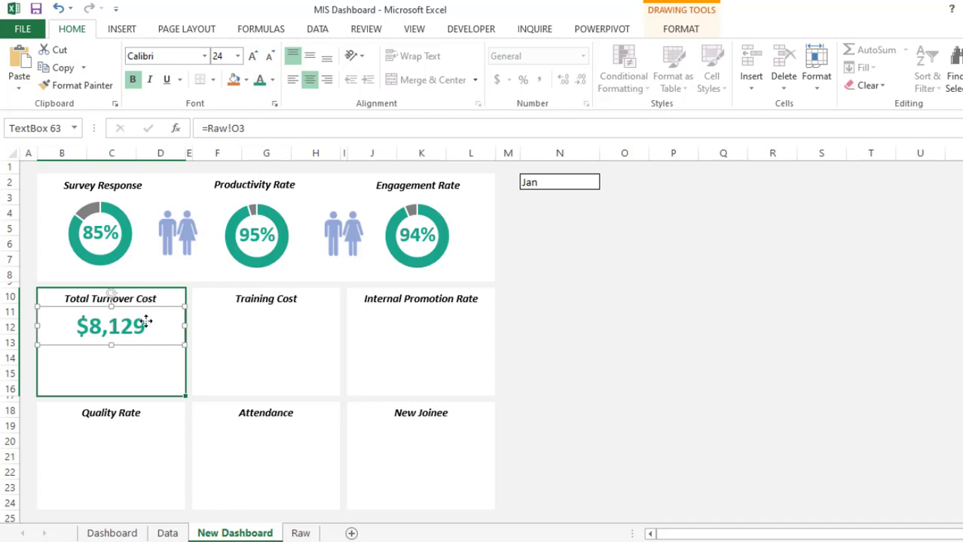
Step: Copy the Total Turnover Cost value text box into the other five KPI cards
key(ctrl+c)
click(282, 321)
key(ctrl+v)
click(461, 332)
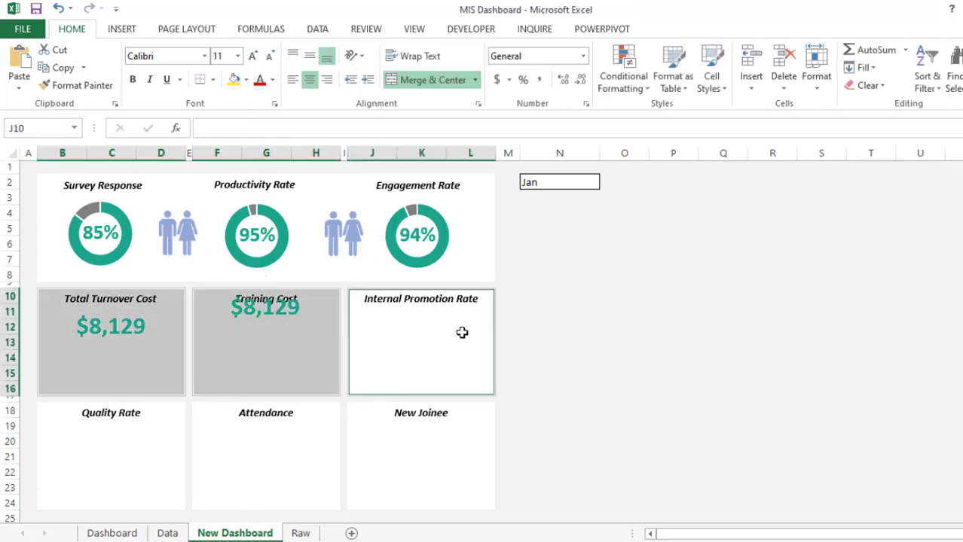
key(ctrl+v)
click(133, 450)
key(ctrl+v)
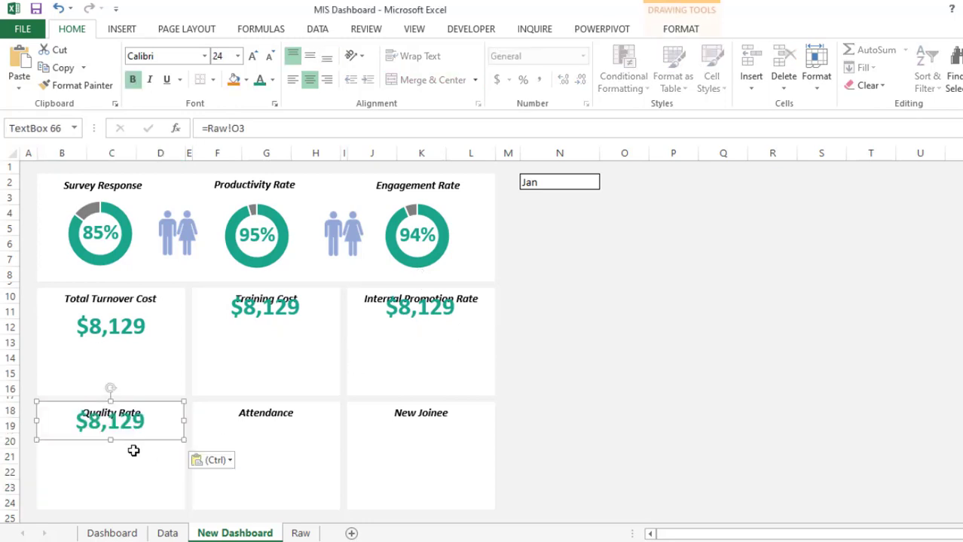
click(242, 444)
key(ctrl+v)
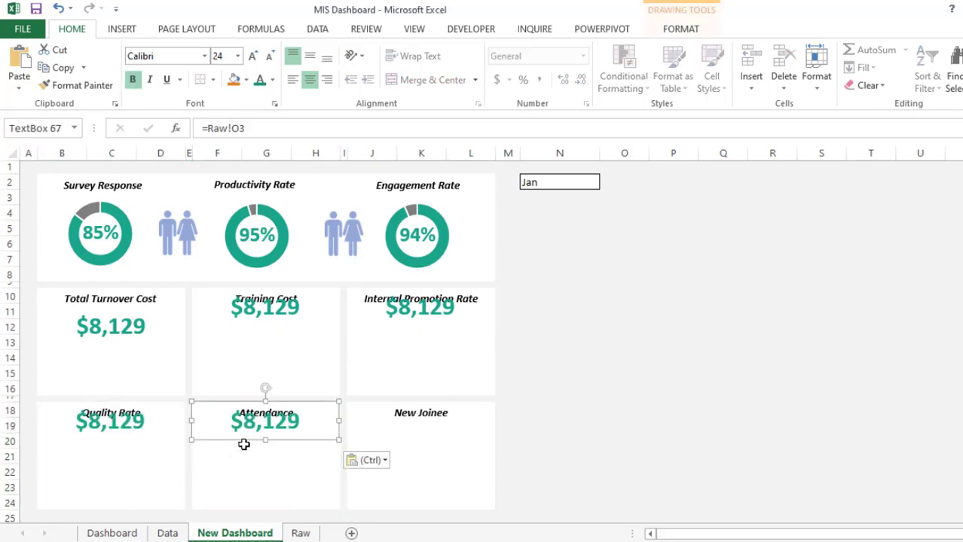
click(381, 426)
key(ctrl+v)
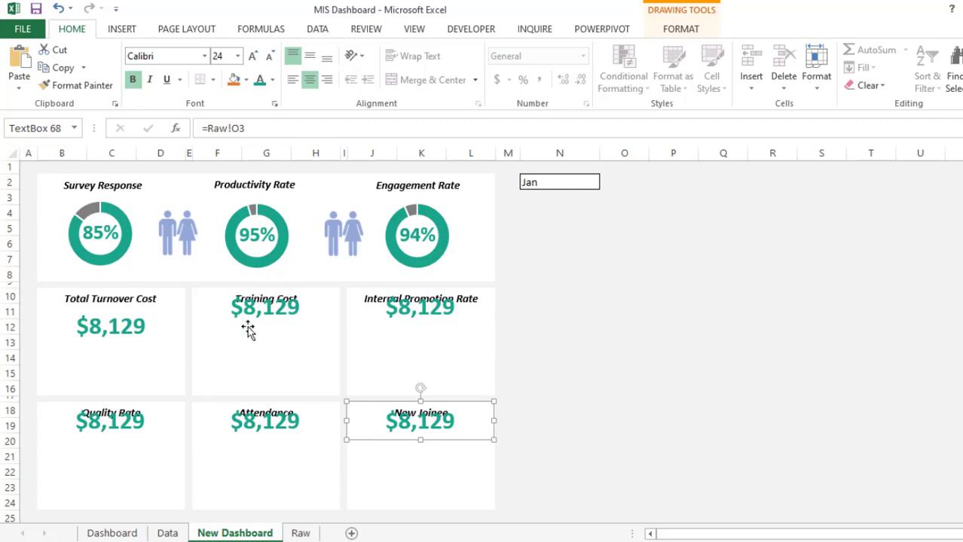
Step: Move the Training Cost and Internal Promotion Rate values down below their headings, level with the Total Turnover Cost value
click(247, 312)
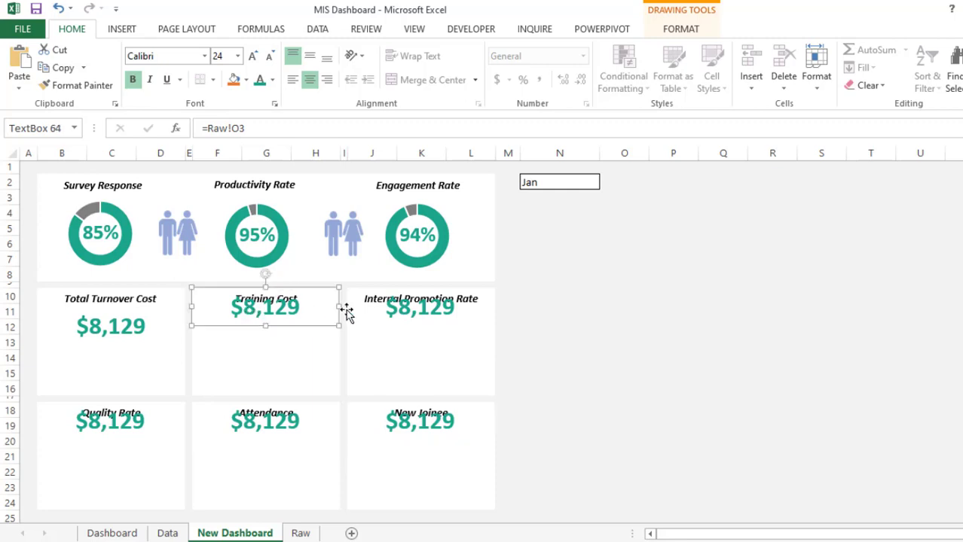
ctrl+click(399, 310)
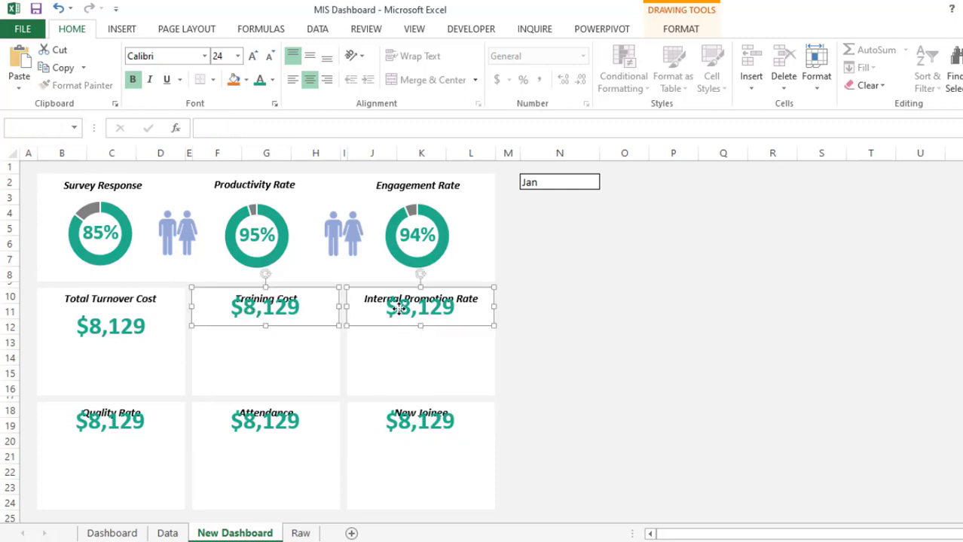
key(Down)
key(Down)
key(Down)
key(Down)
key(Down)
key(Down)
key(Down)
key(Down)
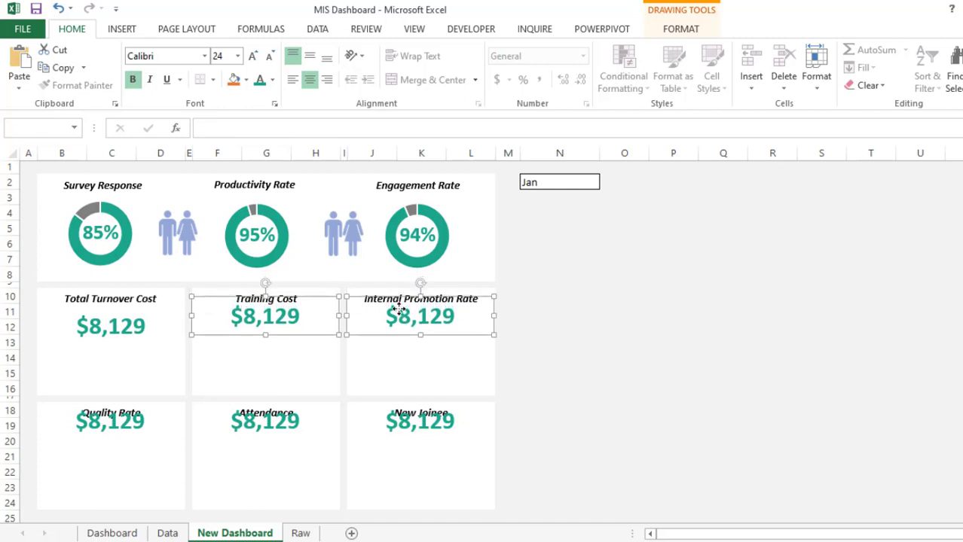
key(Down)
key(Down)
key(Down)
key(Down)
key(Down)
key(Down)
key(Down)
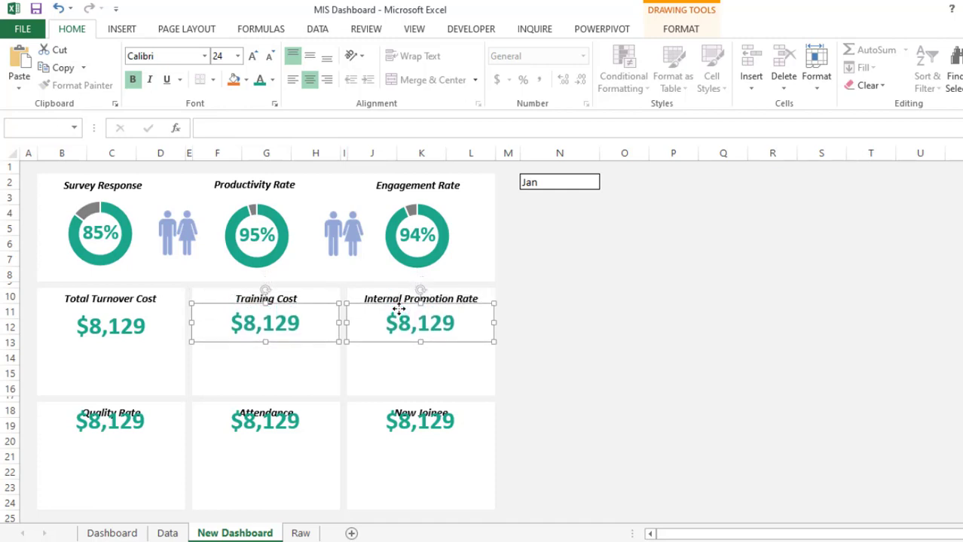
key(Down)
key(Down)
key(Down)
key(Down)
key(Down)
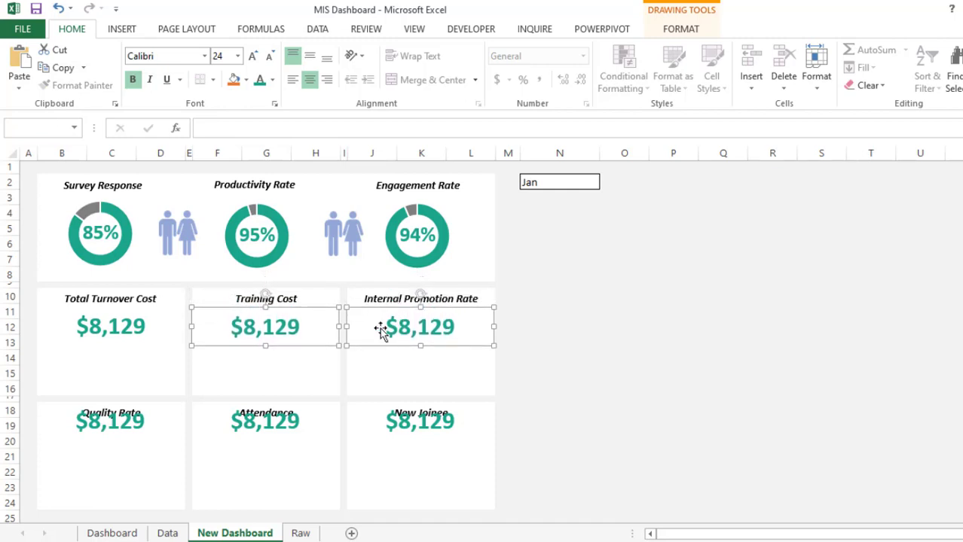
Step: Move the Quality Rate, Attendance and New Joinee values down together so they sit just below their headings
click(129, 428)
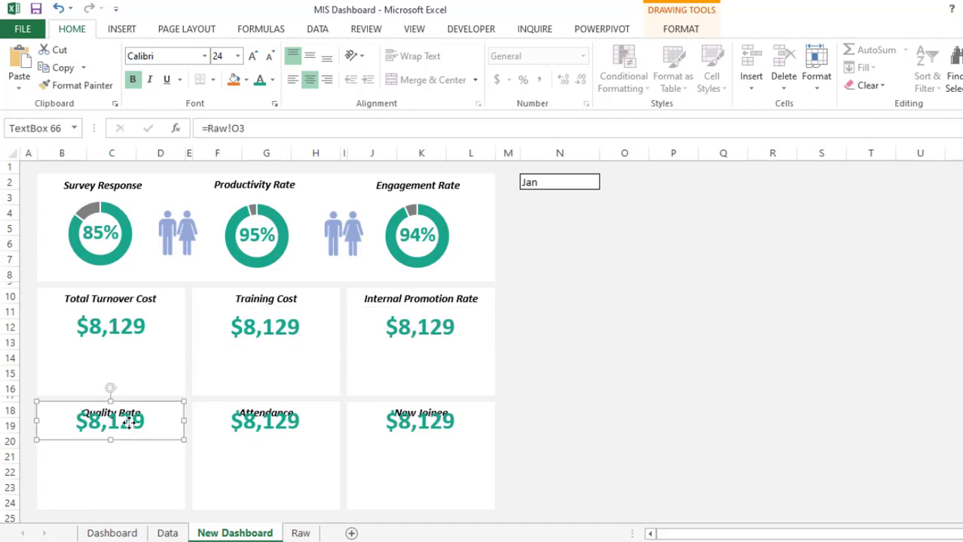
shift+click(300, 425)
shift+click(408, 427)
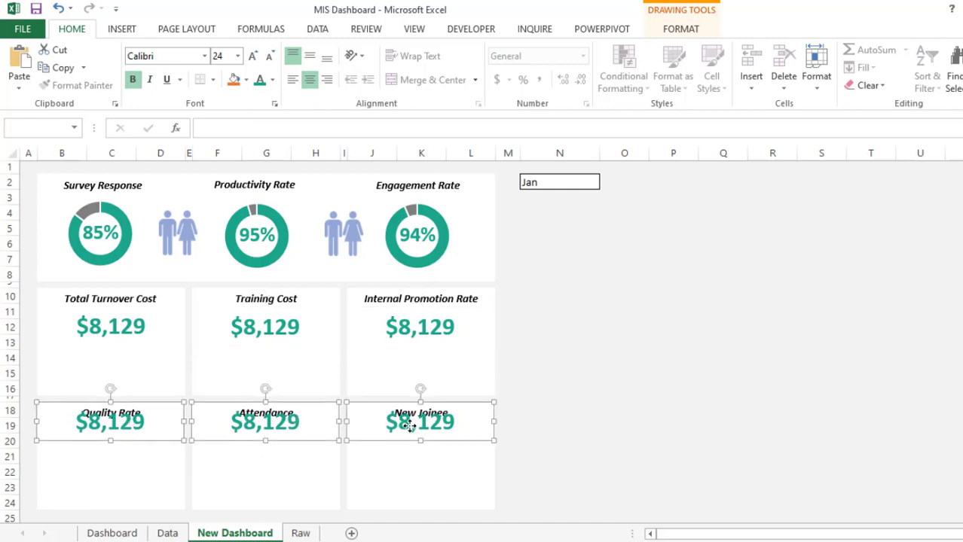
key(Down)
key(Down)
key(Down)
key(Down)
key(Down)
key(Down)
key(Down)
key(Down)
key(Down)
key(Down)
key(Down)
key(Down)
key(Down)
key(Down)
key(Down)
key(Down)
key(Down)
key(Down)
key(Down)
key(Down)
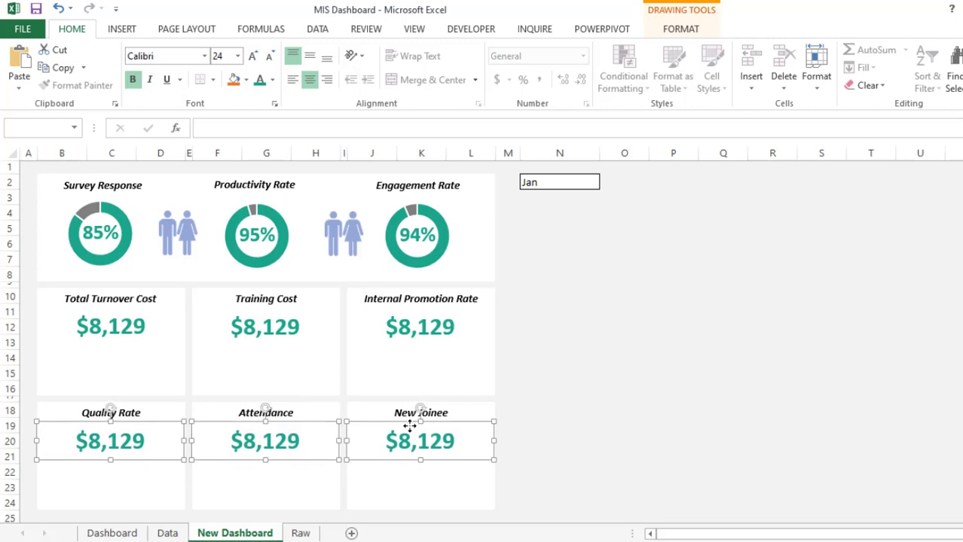
key(Up)
key(Up)
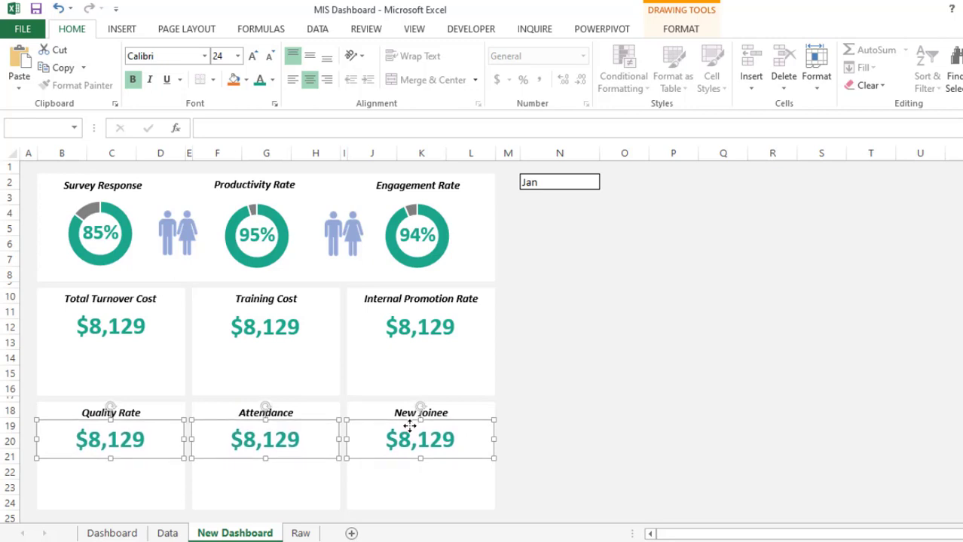
click(621, 399)
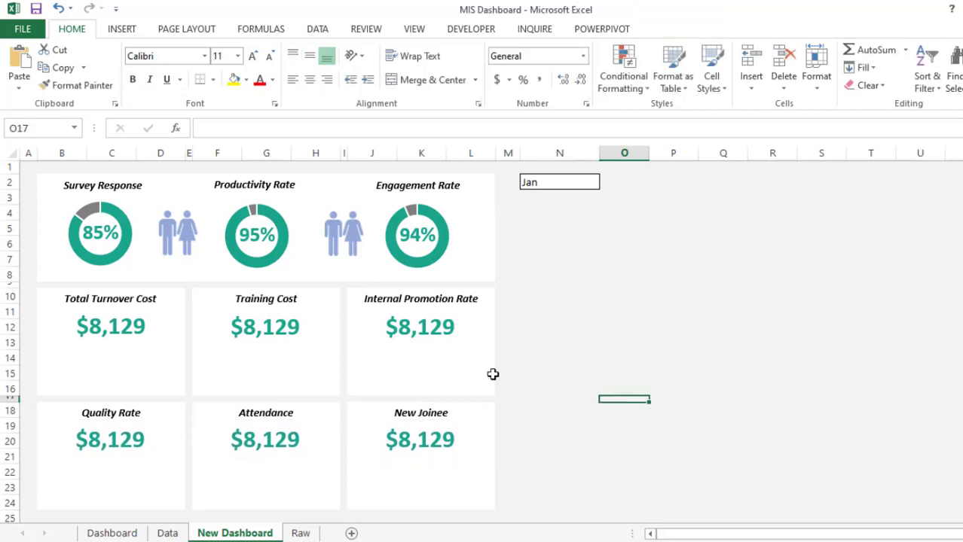
Step: Link the other five cards' value text boxes to their own KPI figures on Raw and compare the cards with the Dashboard sheet
click(255, 324)
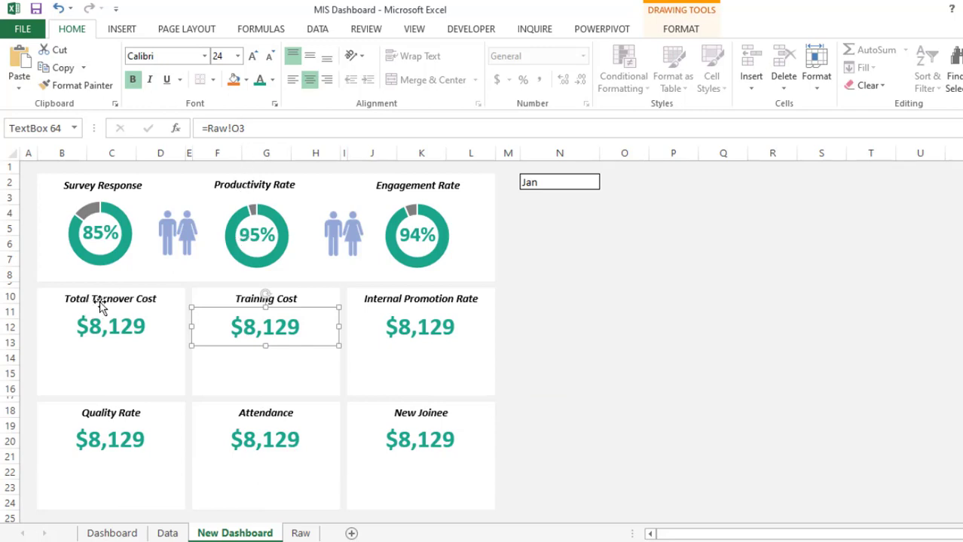
click(150, 353)
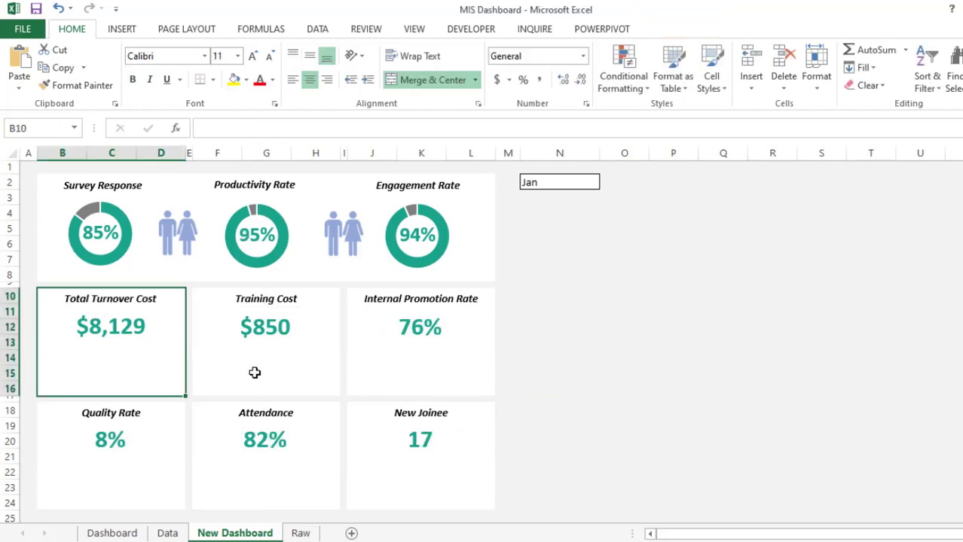
click(112, 533)
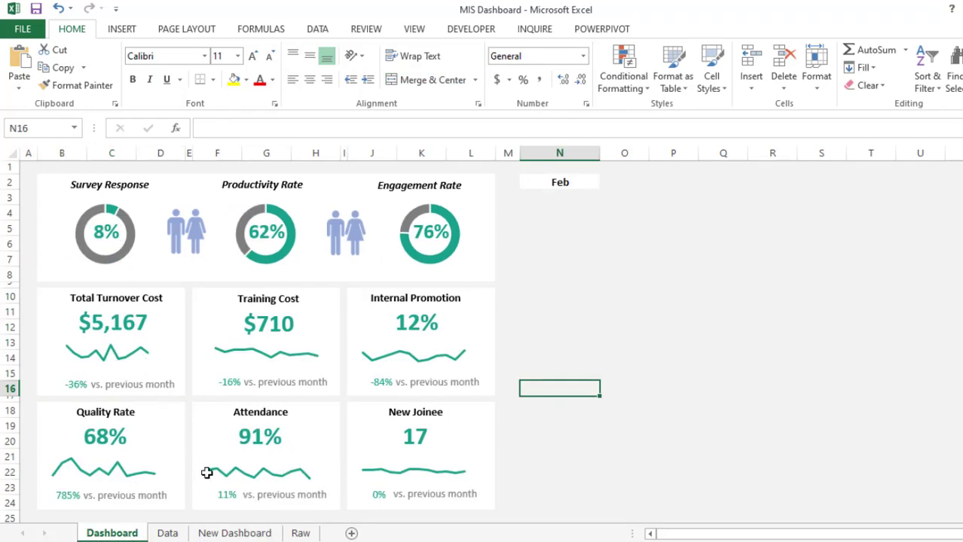
click(234, 533)
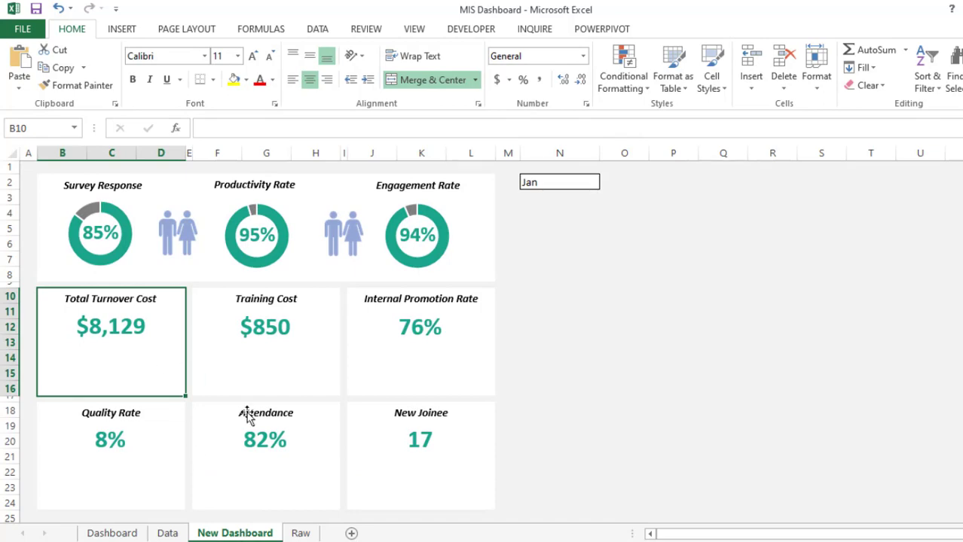
Step: Insert a scatter chart with straight lines on the Raw sheet from the Total Turnover Cost figures for Jan to Dec
click(301, 533)
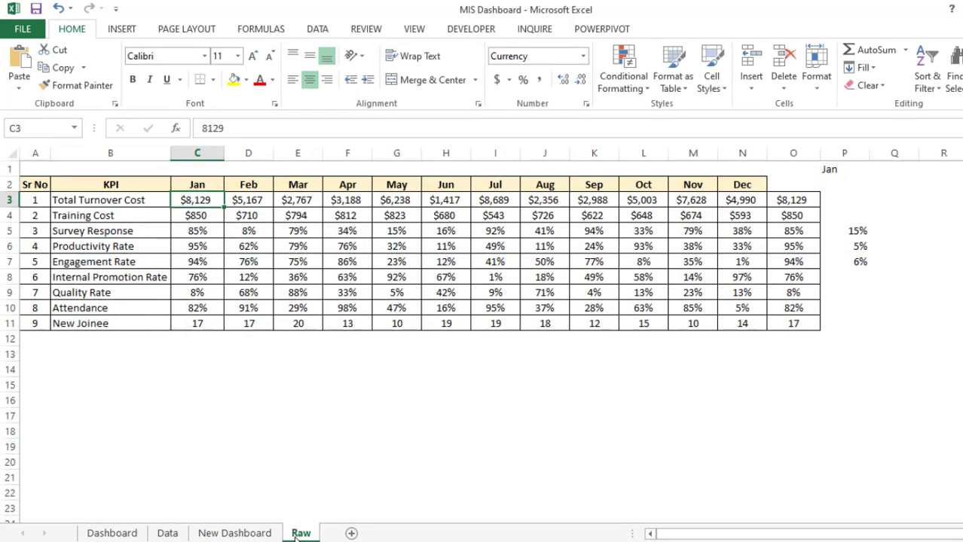
drag(199, 193, 733, 198)
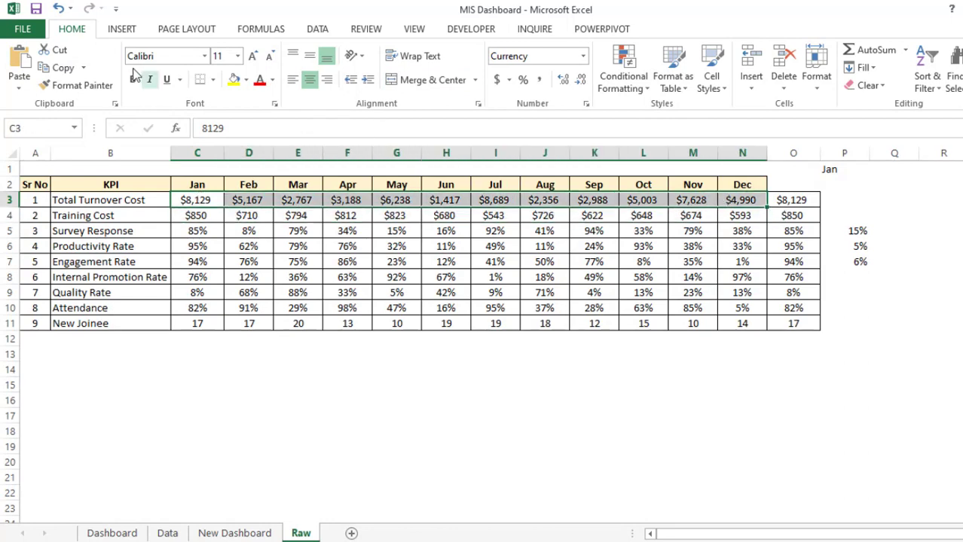
click(123, 30)
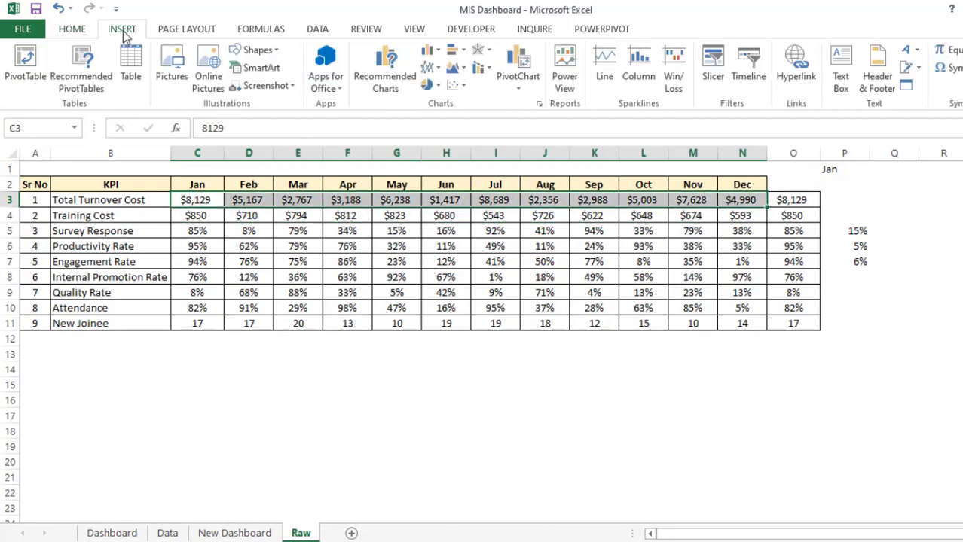
click(455, 86)
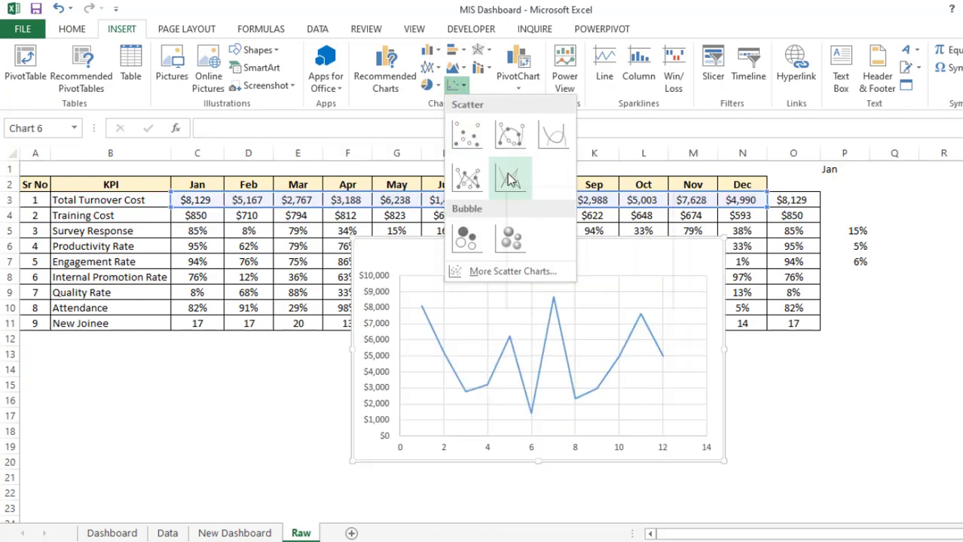
click(510, 179)
Step: Remove both axes, the chart title and all vertical and horizontal gridlines from the Total Turnover Cost chart
click(374, 397)
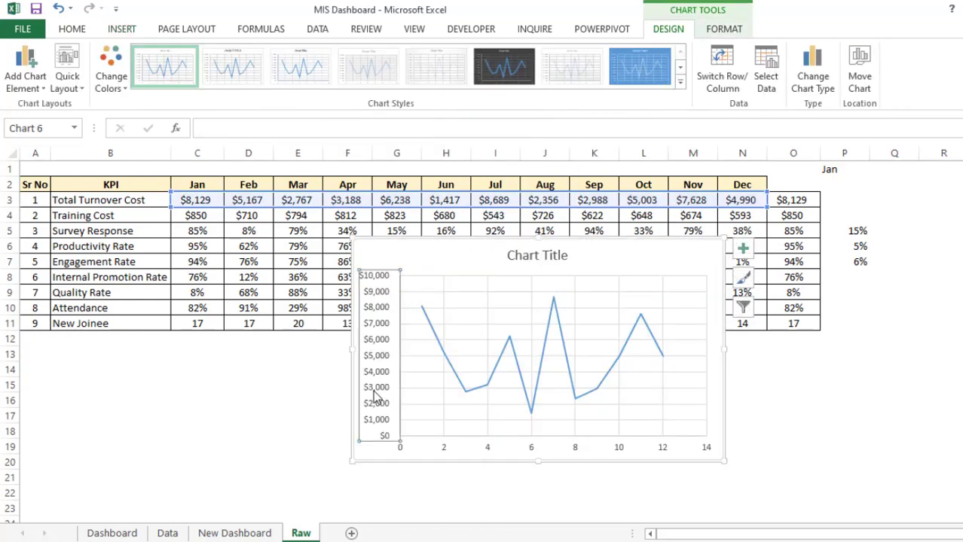
key(Delete)
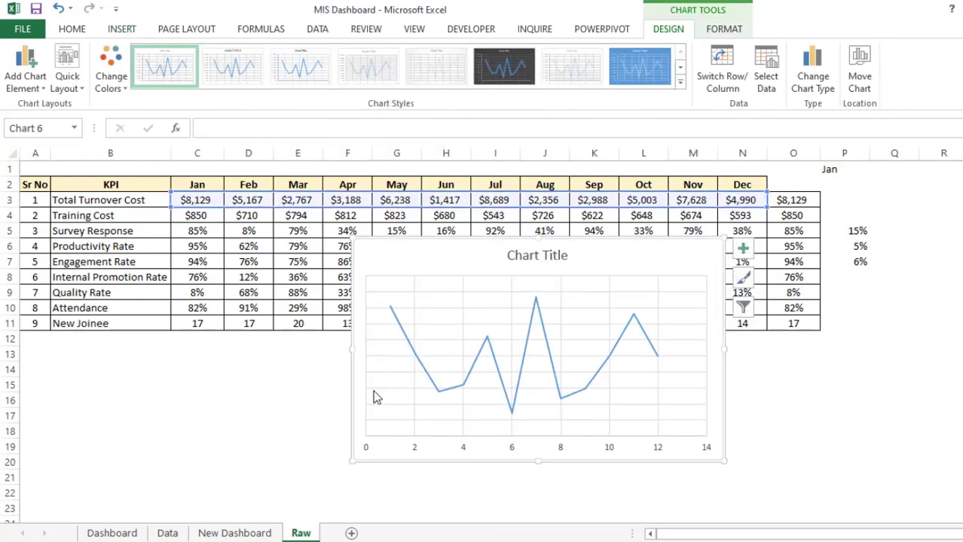
click(466, 452)
key(Delete)
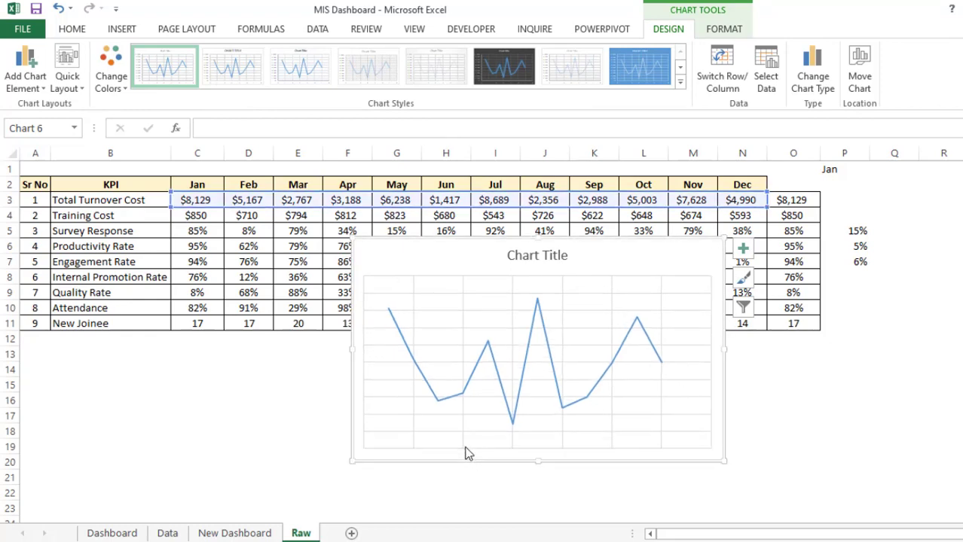
click(532, 256)
key(Delete)
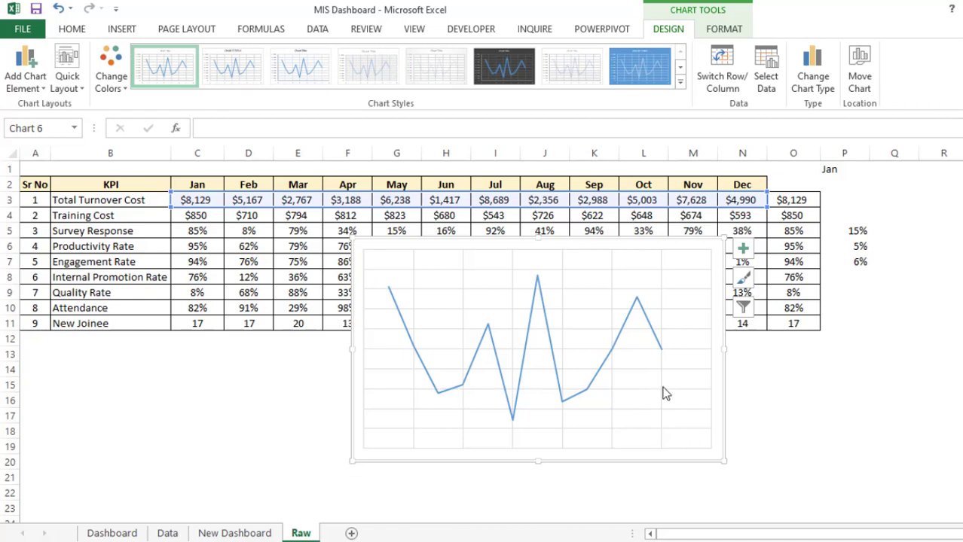
click(664, 393)
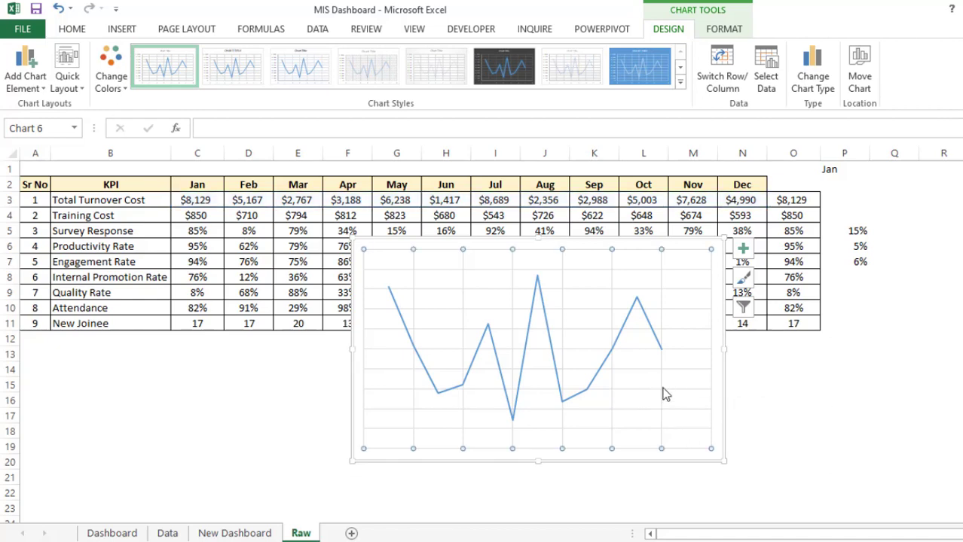
key(Delete)
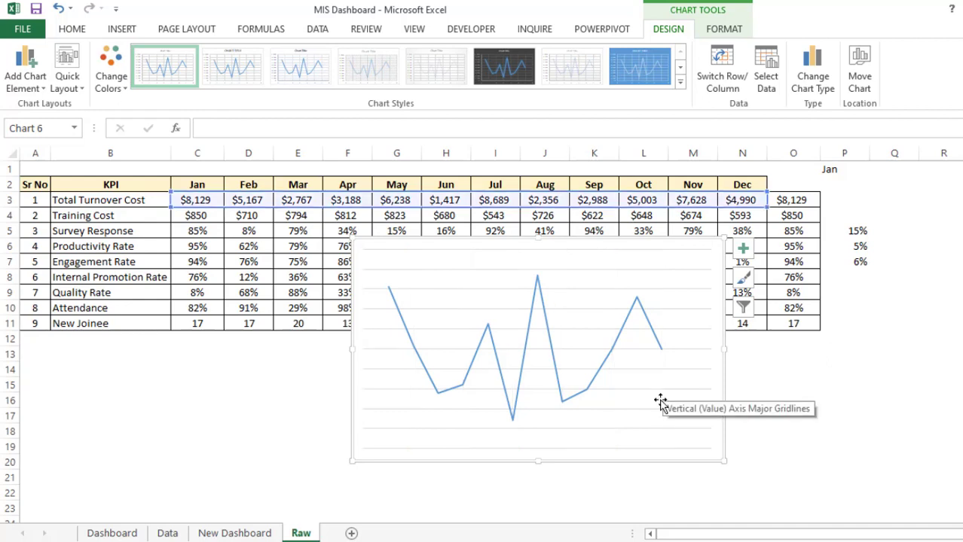
click(653, 415)
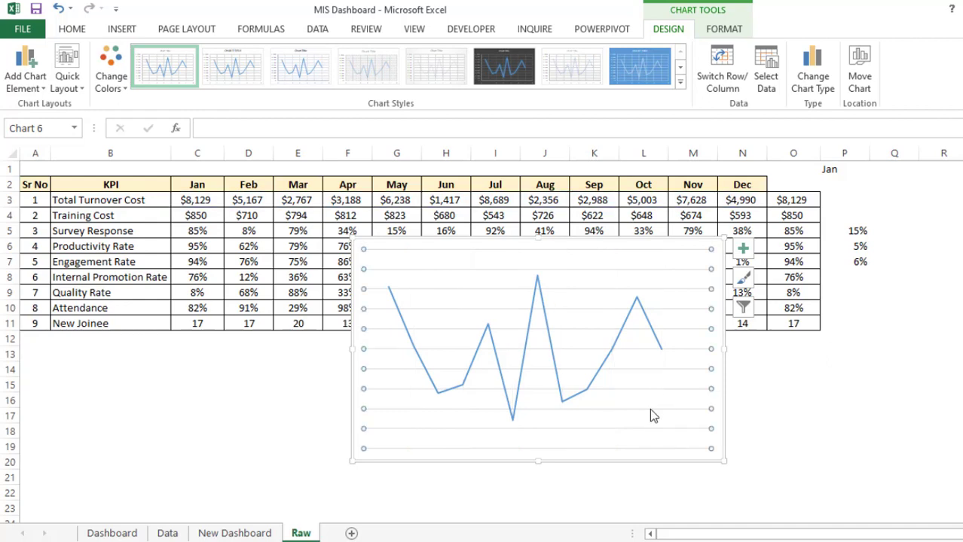
key(Delete)
Step: Recolour the Total Turnover Cost chart's line with the recently used green that matches the KPI values
click(605, 369)
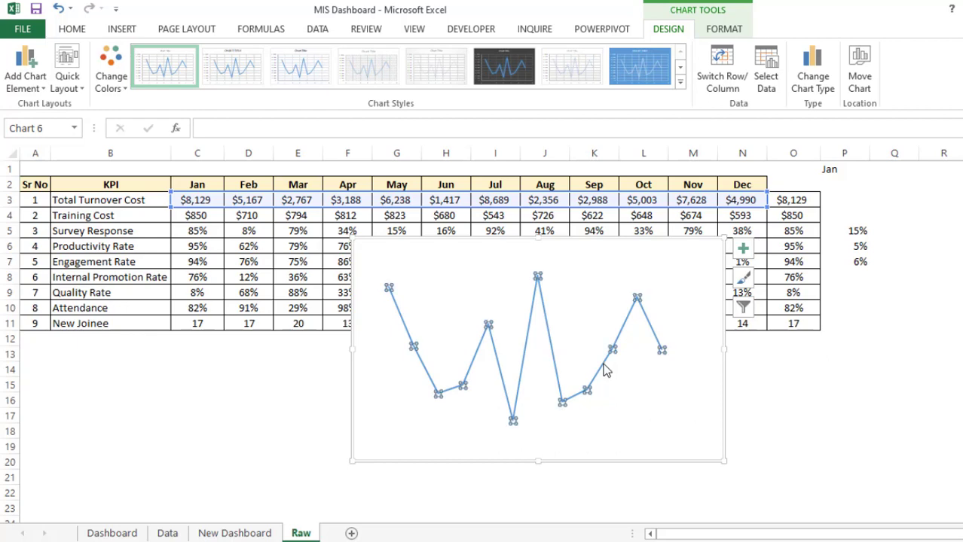
double_click(605, 369)
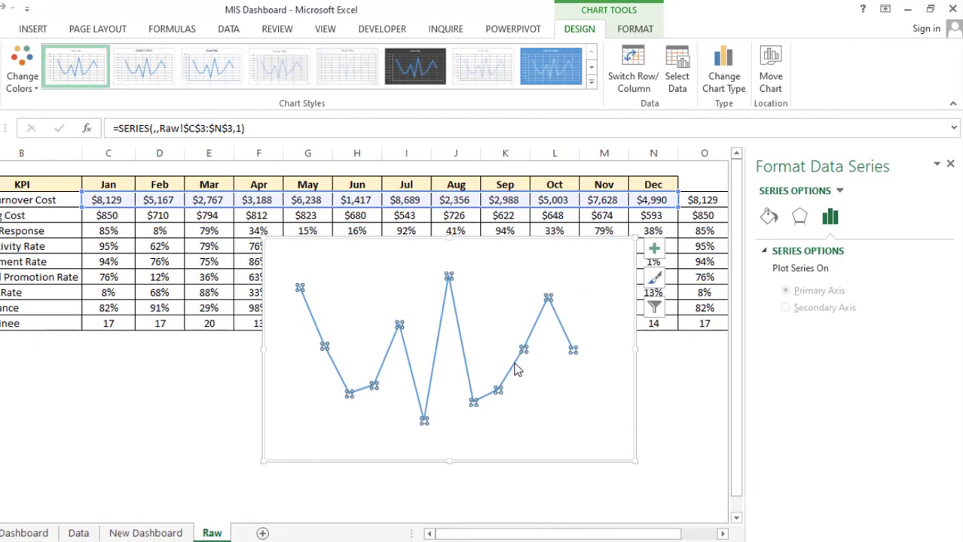
click(768, 217)
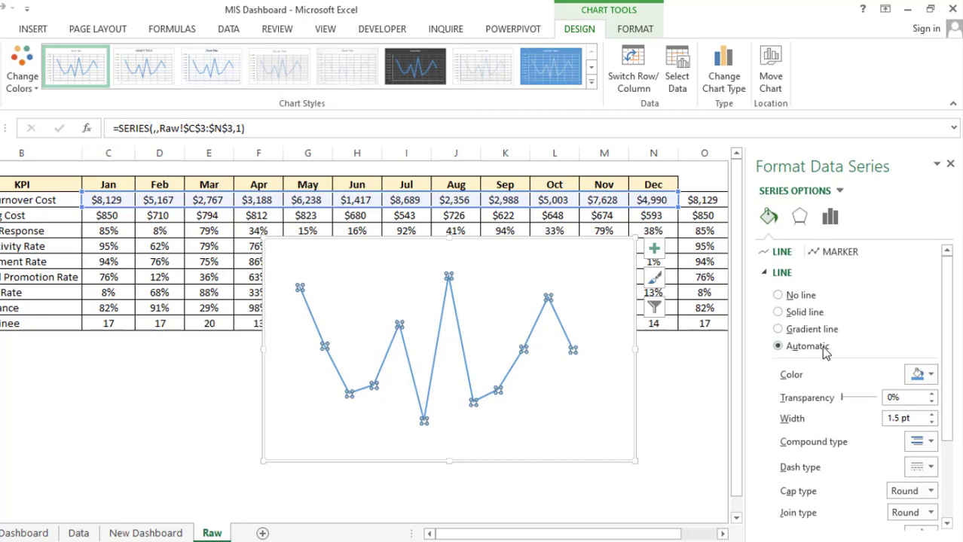
click(918, 376)
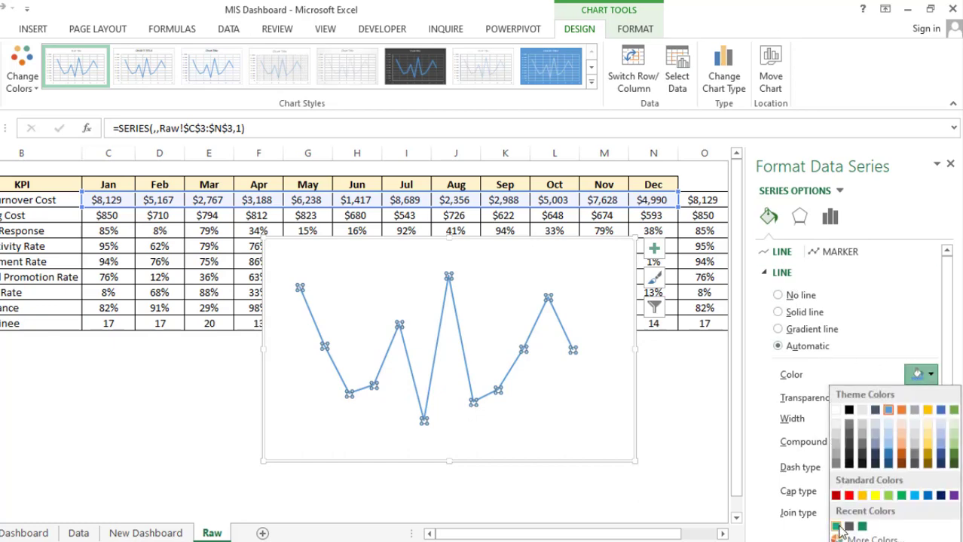
click(837, 528)
click(678, 443)
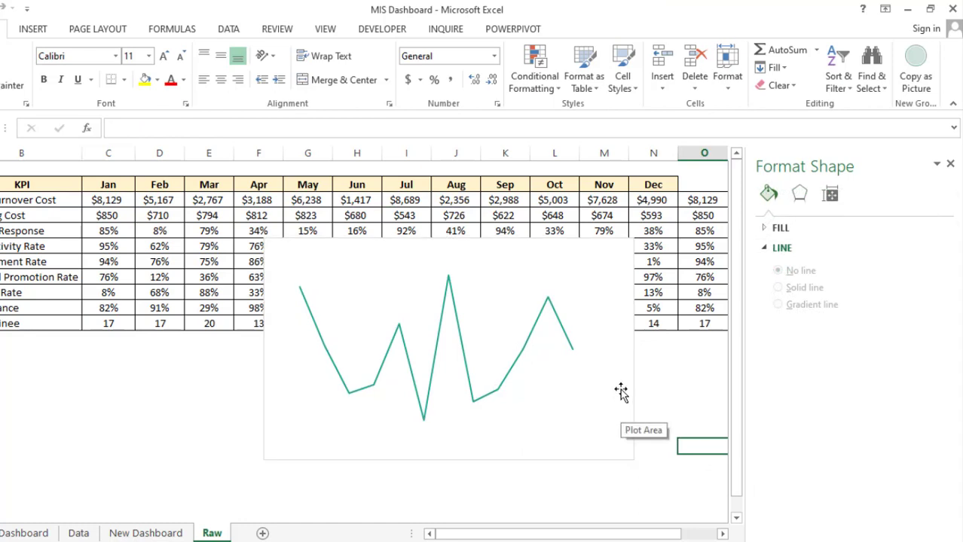
Step: Set the Total Turnover Cost chart area's border to No line
click(633, 351)
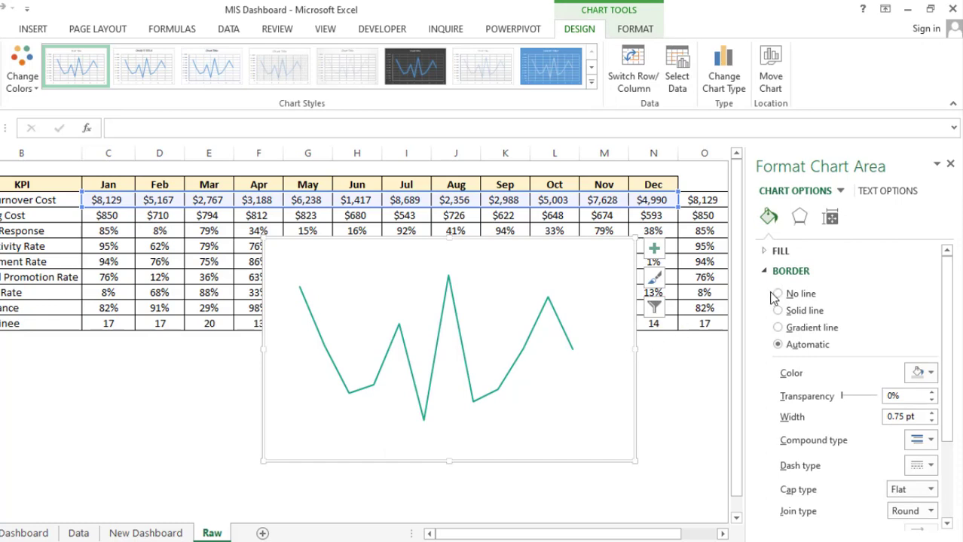
click(779, 296)
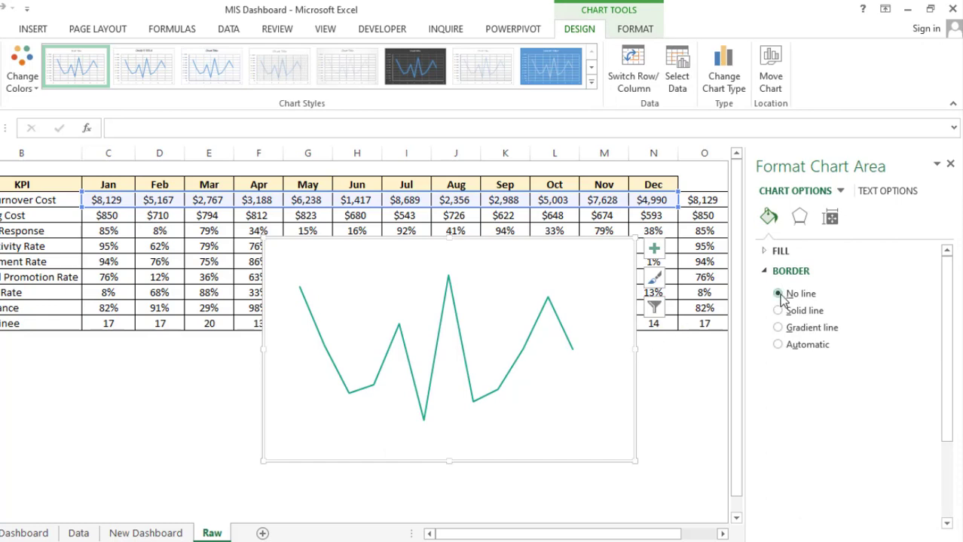
click(666, 387)
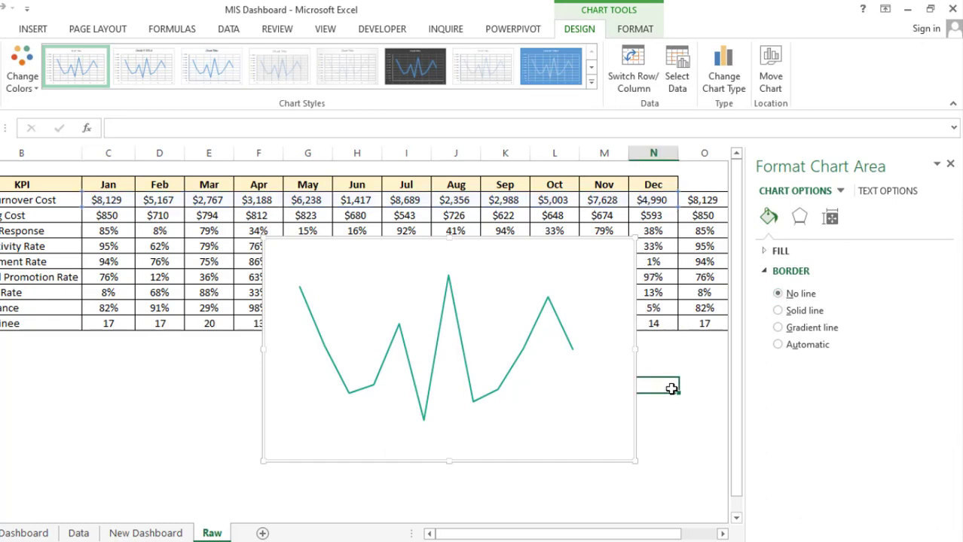
Step: Copy the Total Turnover Cost line chart to New Dashboard and shrink it in the empty area below the Jan cell
click(599, 394)
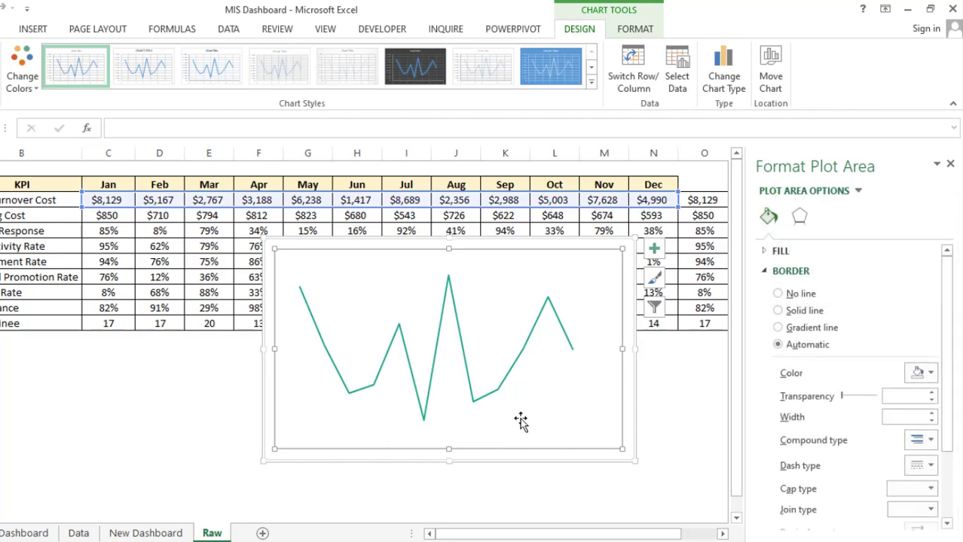
click(154, 533)
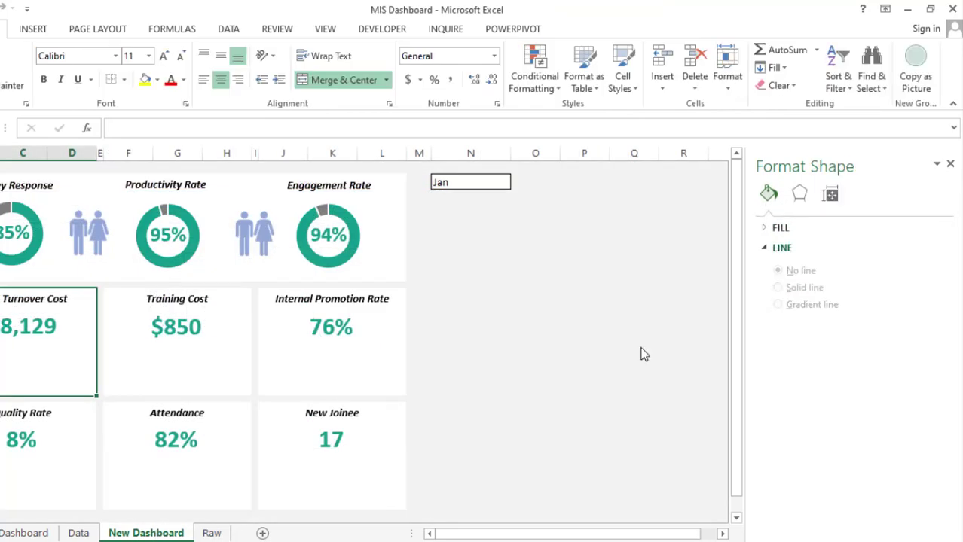
click(524, 281)
click(440, 376)
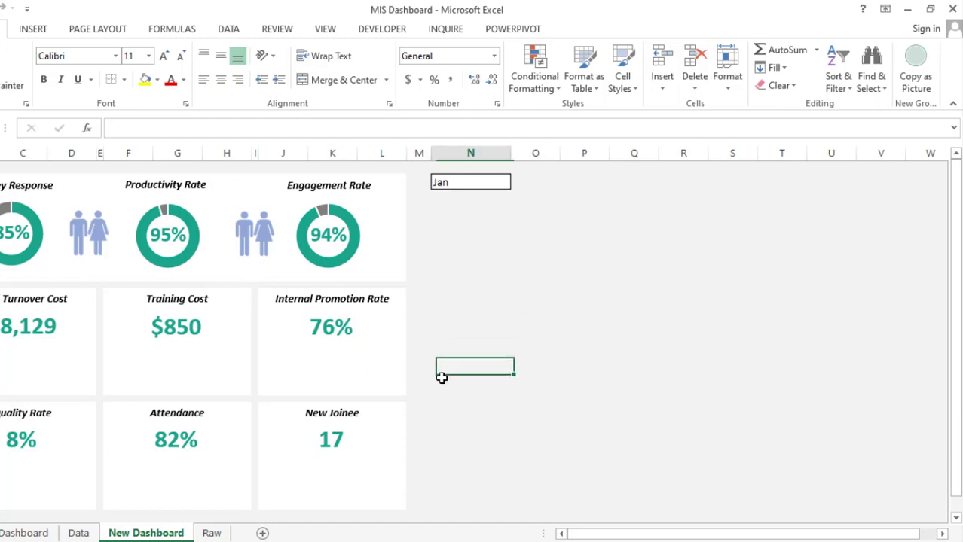
key(ctrl+v)
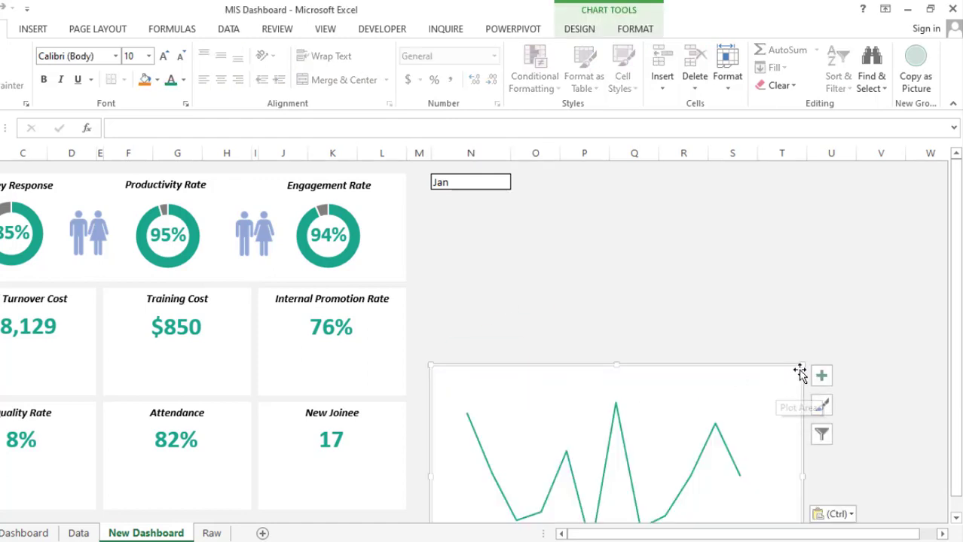
click(733, 424)
drag(733, 423, 696, 242)
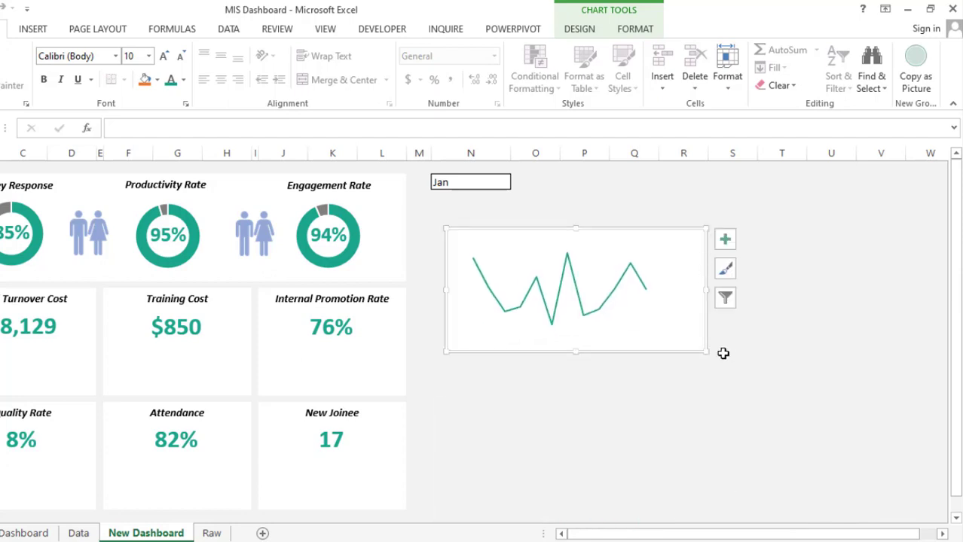
drag(700, 347, 625, 315)
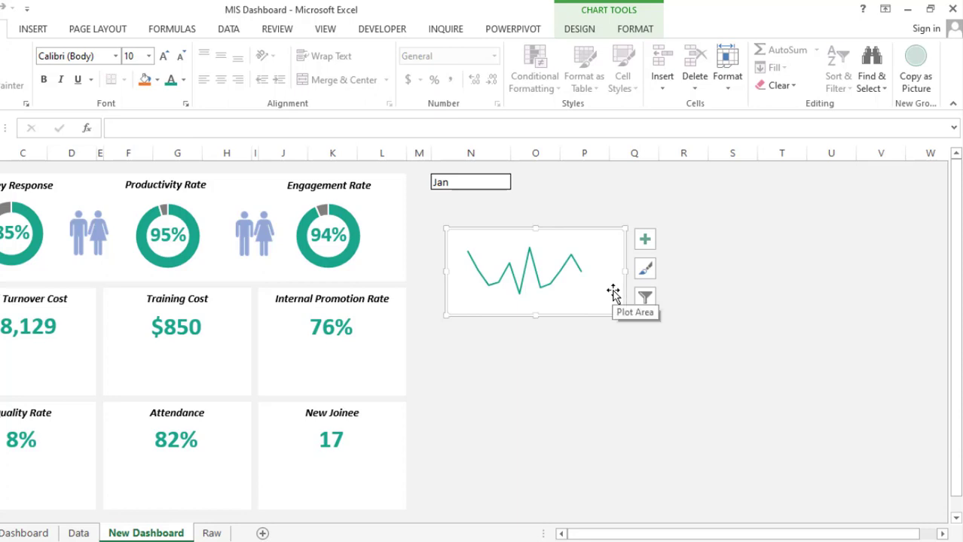
Step: Move the line chart into the Total Turnover Cost card and resize it to fit below the value within the card's width
key(ctrl)
key(ctrl+x)
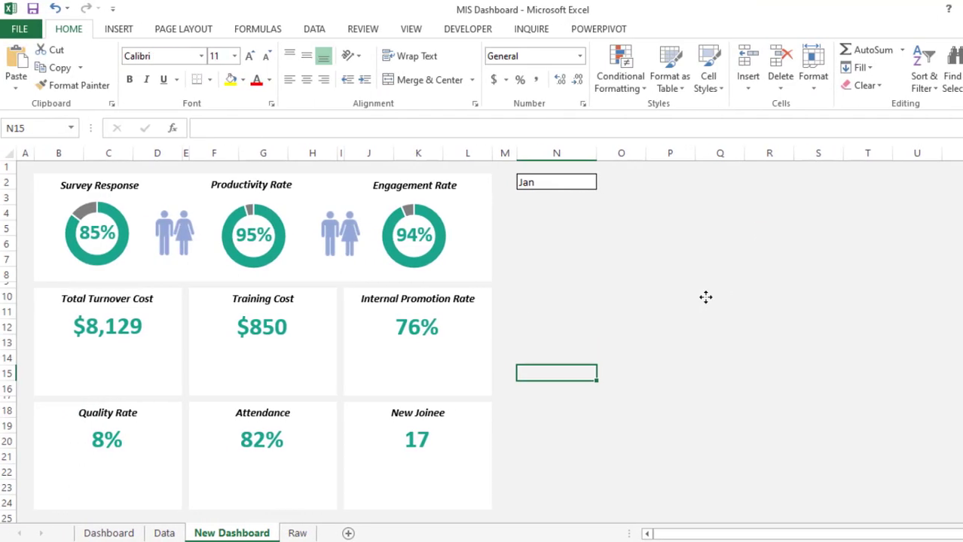
click(160, 367)
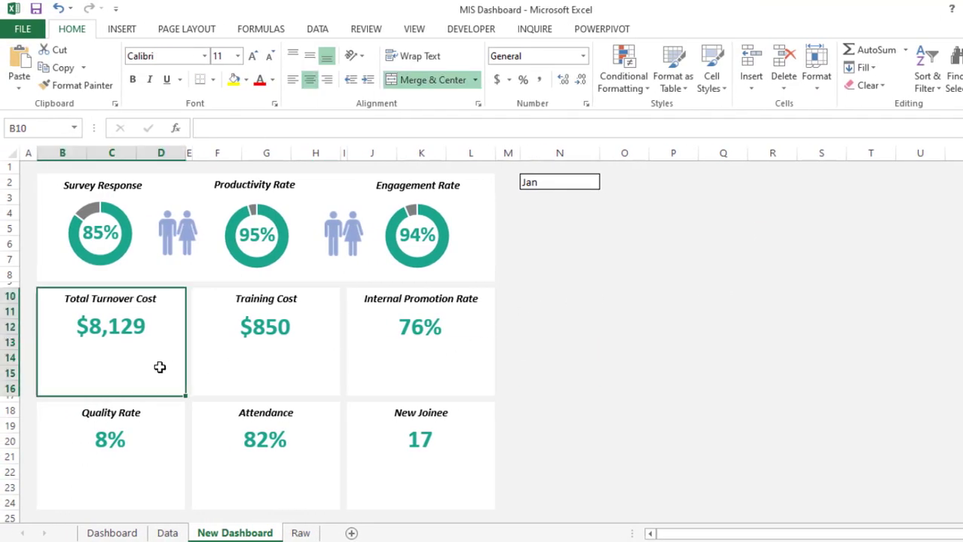
key(ctrl+v)
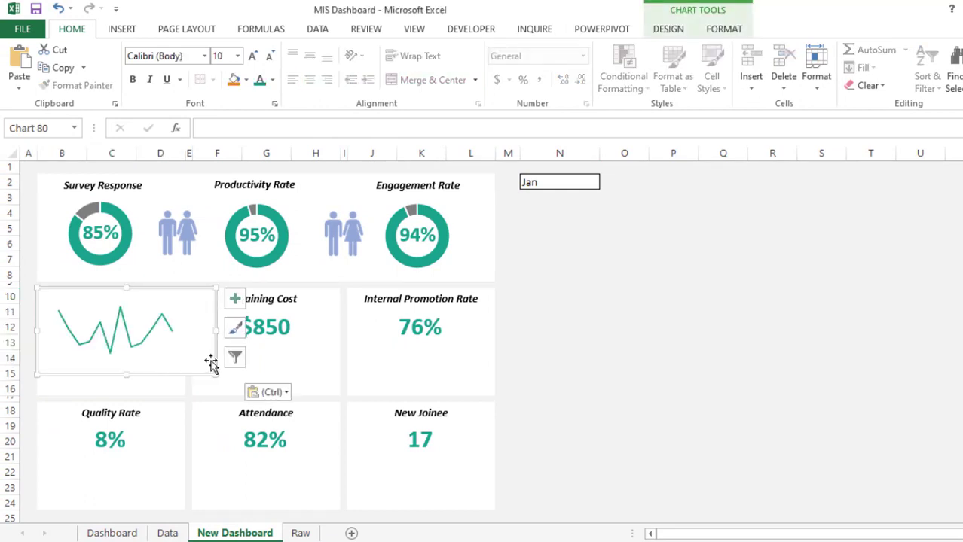
drag(207, 370, 189, 361)
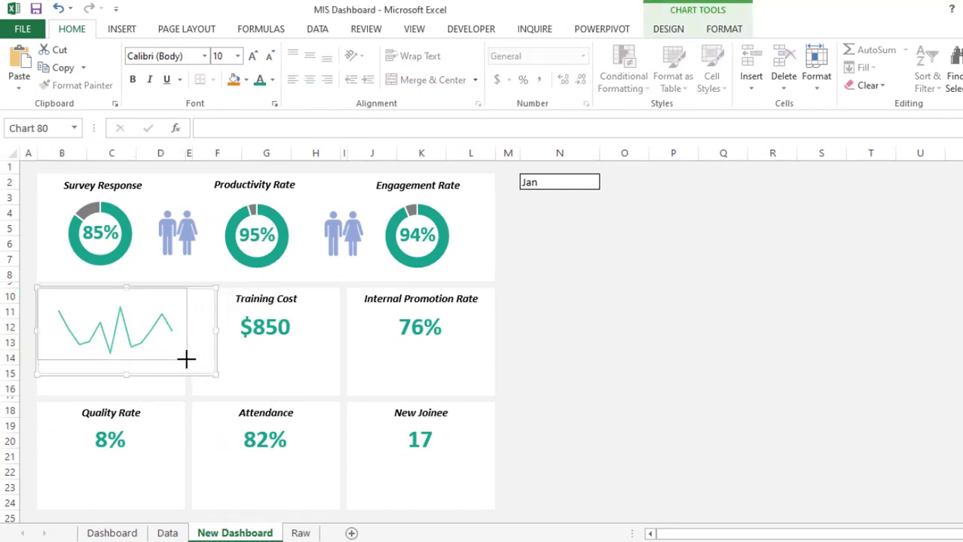
mouse_move(181, 311)
mouse_down()
mouse_move(181, 349)
mouse_move(187, 327)
mouse_move(182, 341)
mouse_up()
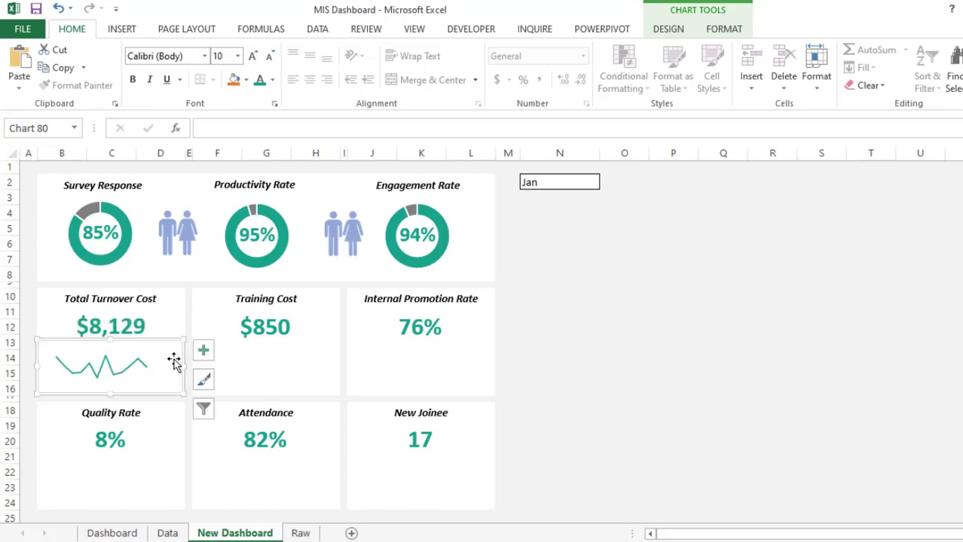
click(628, 414)
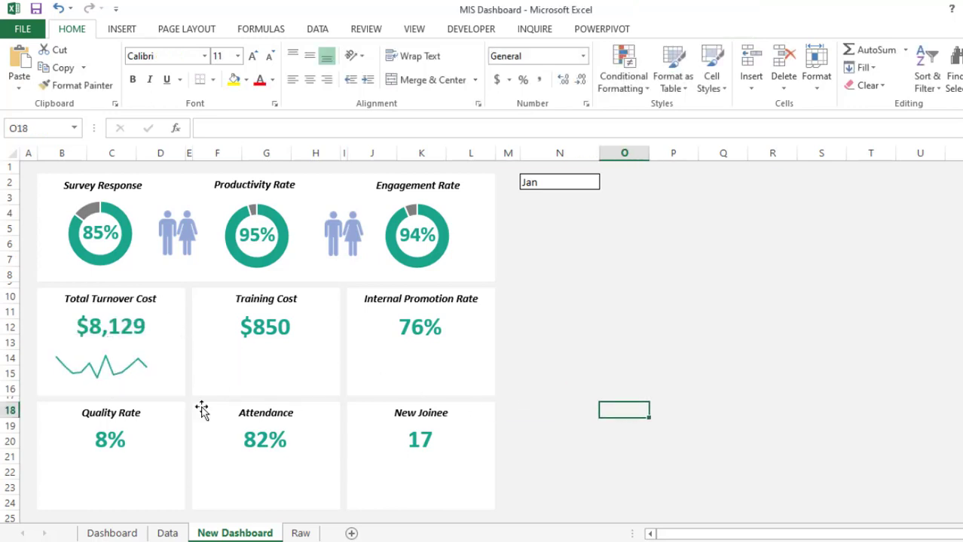
Step: Copy the Total Turnover Cost card's line chart into the Training Cost and Internal Promotion Rate cards
click(166, 384)
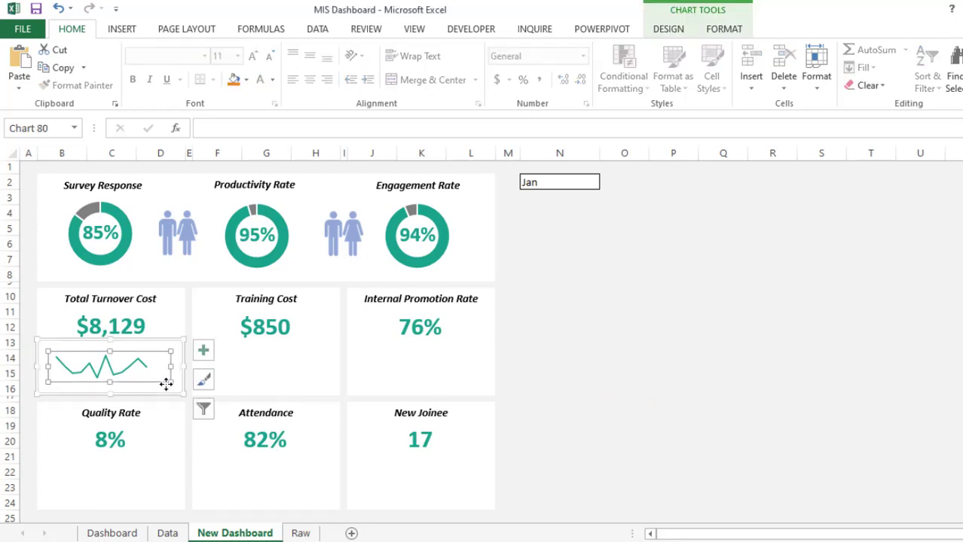
key(ctrl+c)
click(256, 374)
key(ctrl+v)
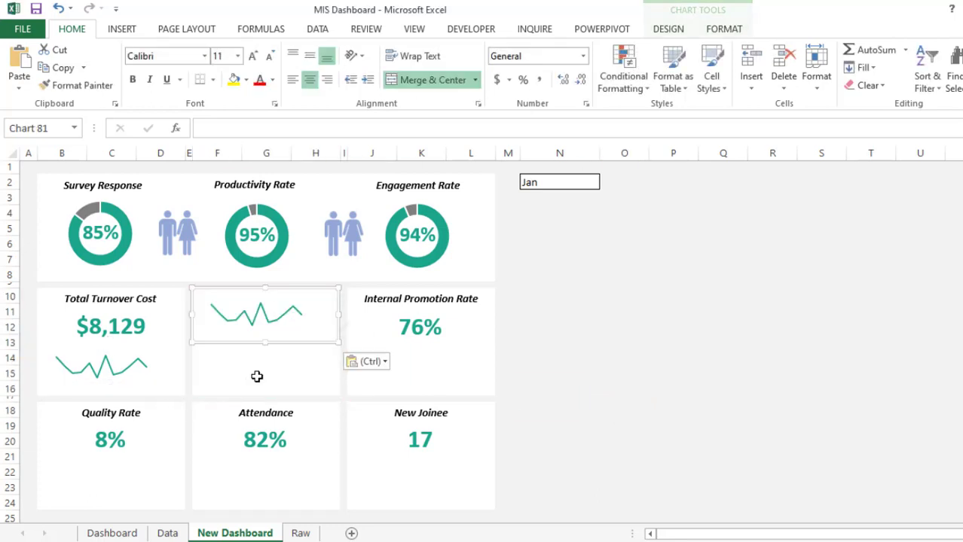
click(484, 366)
key(ctrl+v)
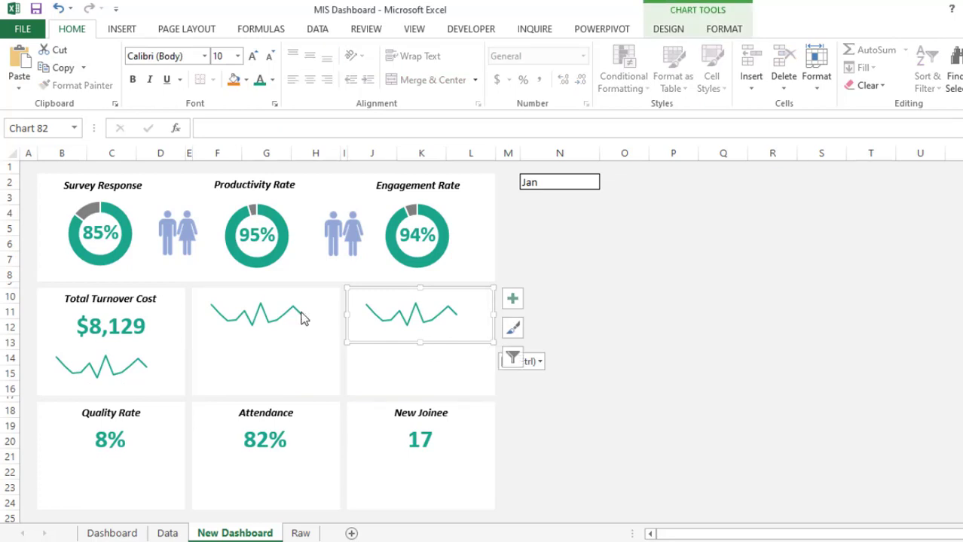
Step: Arrange the green trend line charts below the values in the six lower KPI cards, each plotting its own KPI
click(301, 318)
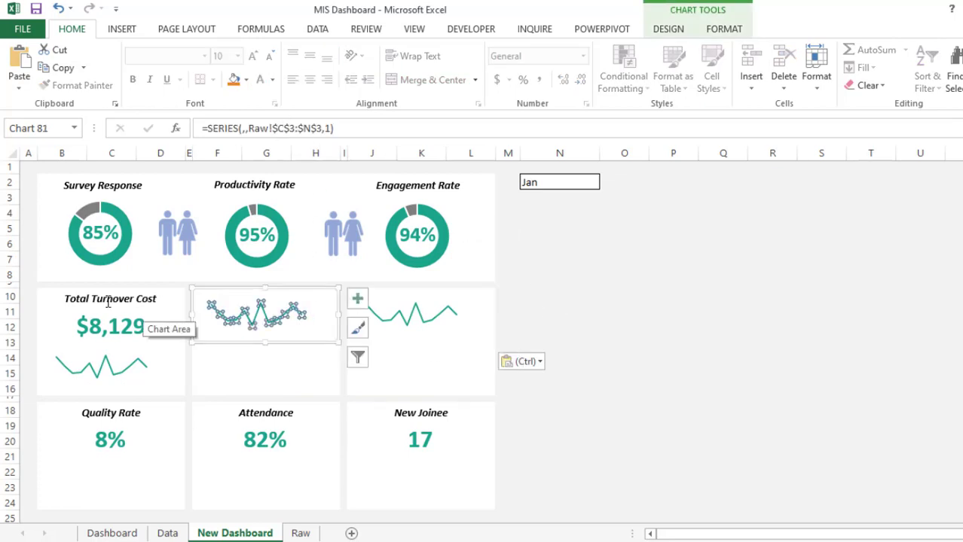
click(178, 388)
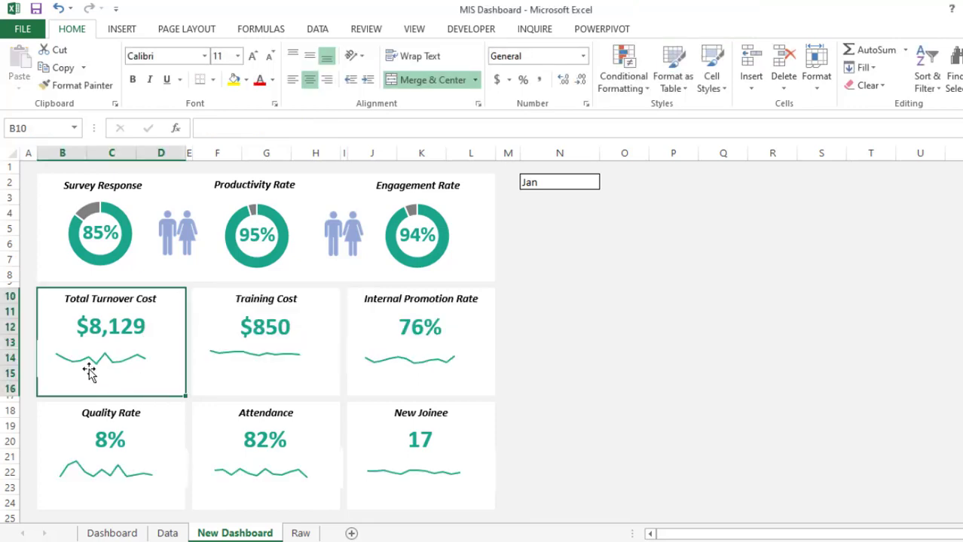
Step: Examine the month selector in N2 and the "vs. previous month" percentages on the finished Dashboard sheet
click(109, 534)
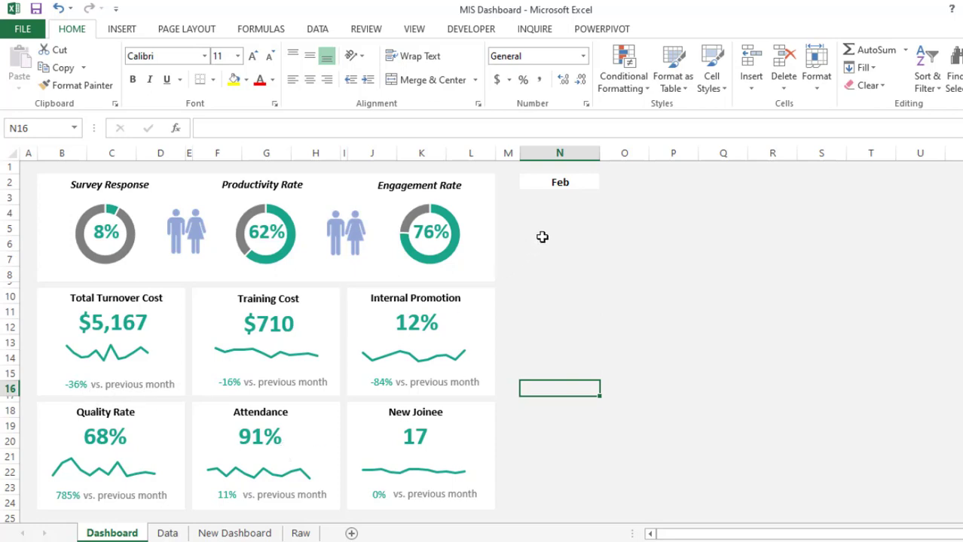
click(556, 188)
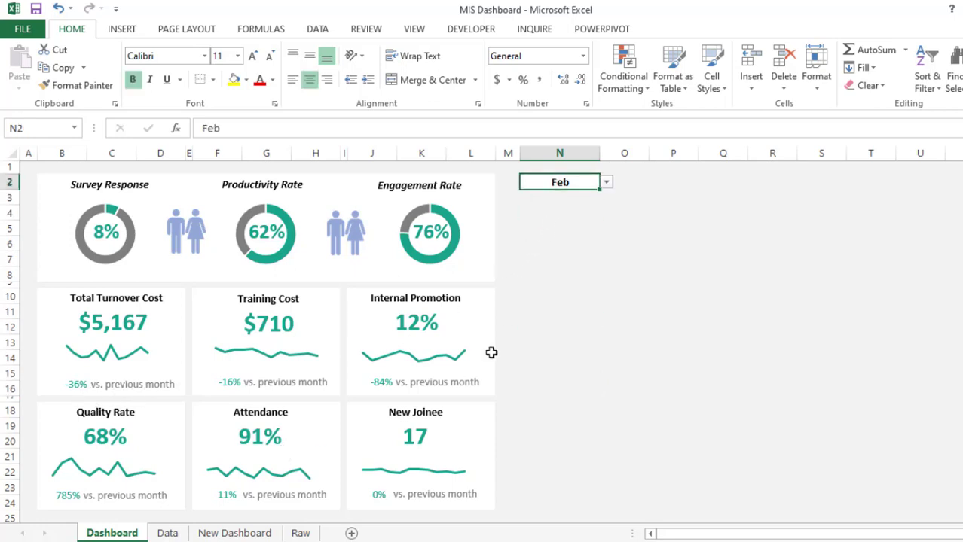
Step: Begin a month-over-month formula in Q3 of the Raw sheet with =IFERROR(IF($P$1=$C$2,0, to return 0 for January
click(300, 533)
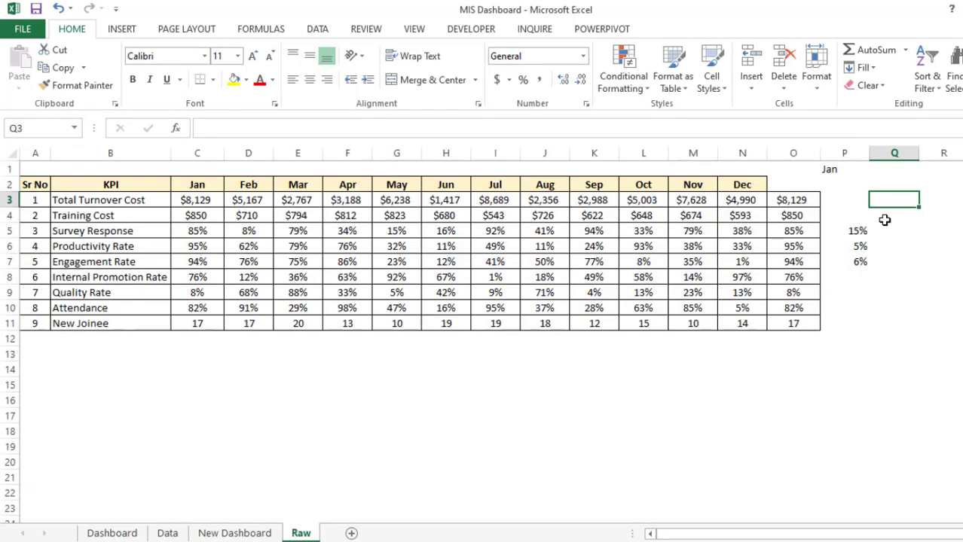
text(=if)
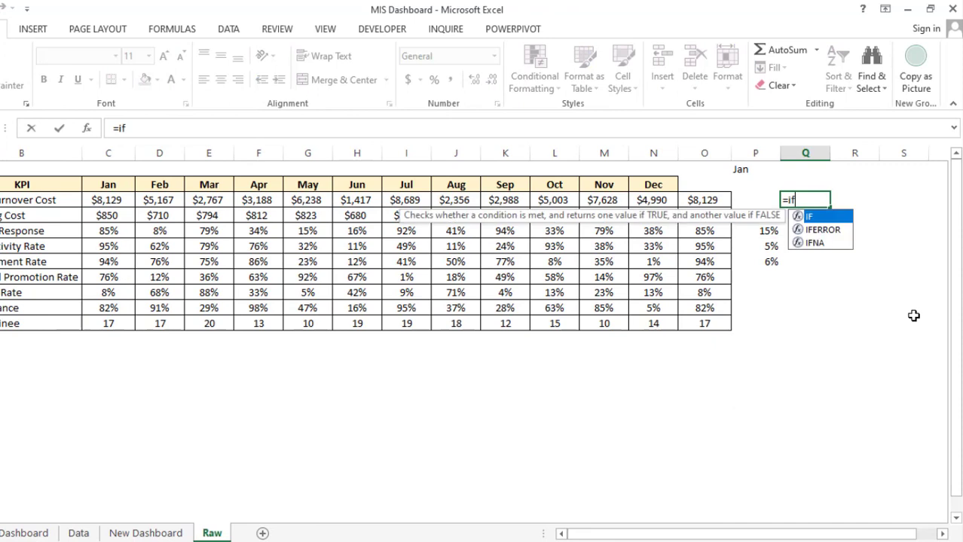
key(Down)
key(Tab)
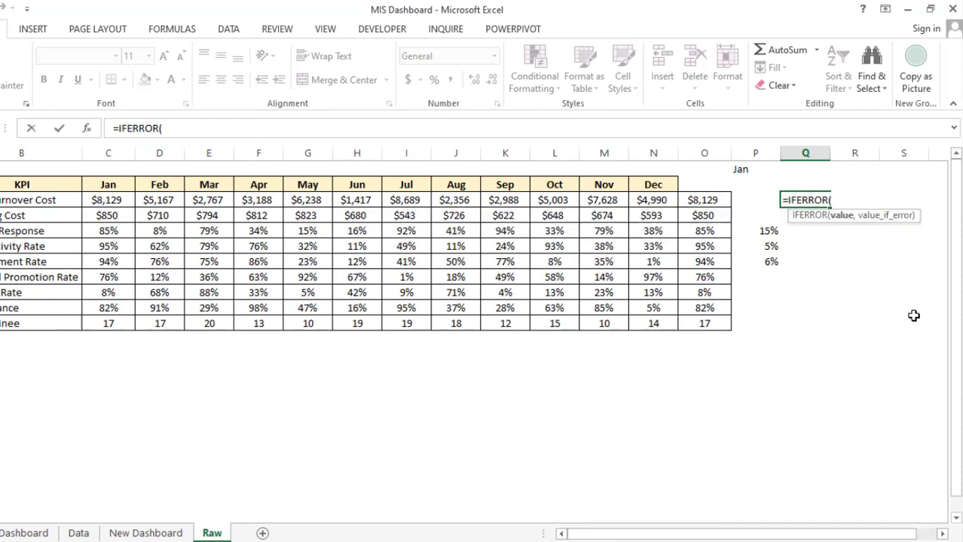
text(if)
key(Tab)
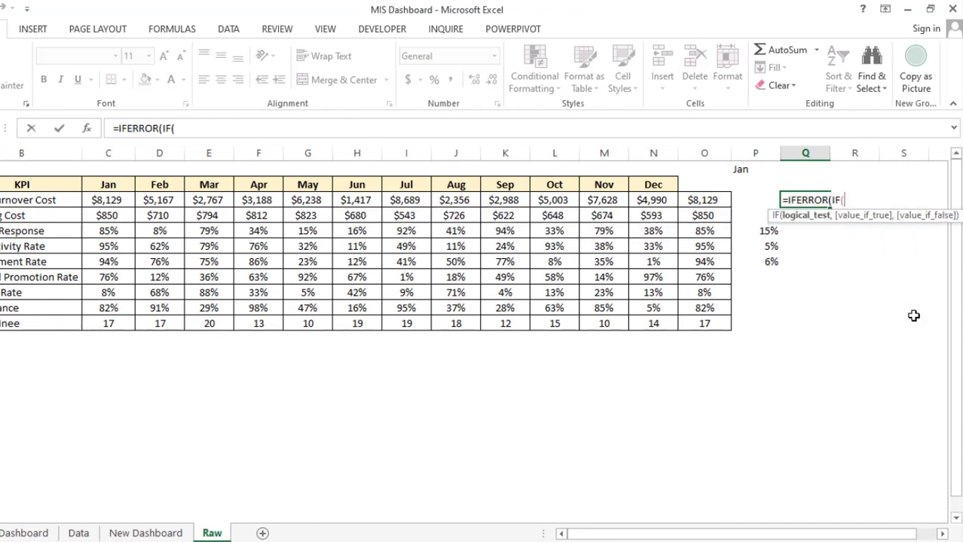
click(746, 170)
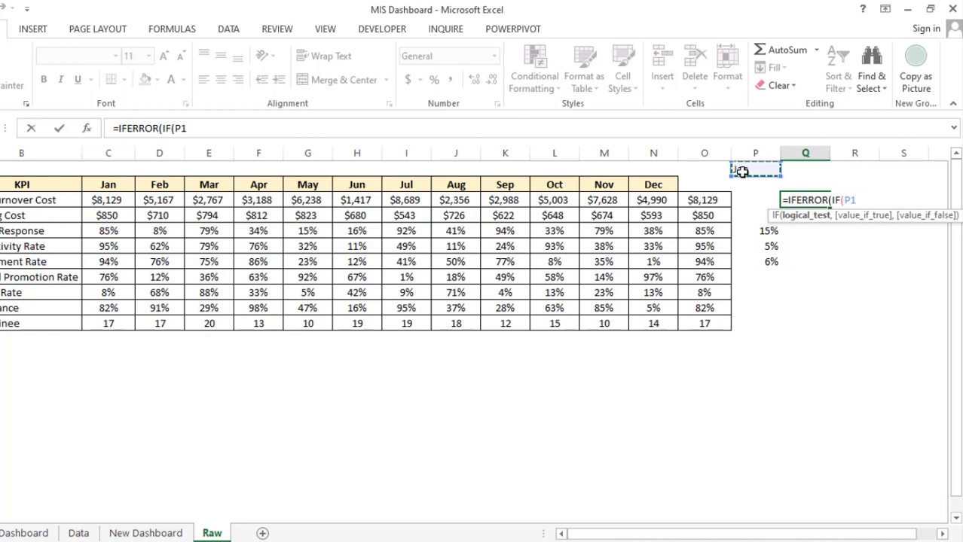
key(F4)
text(=)
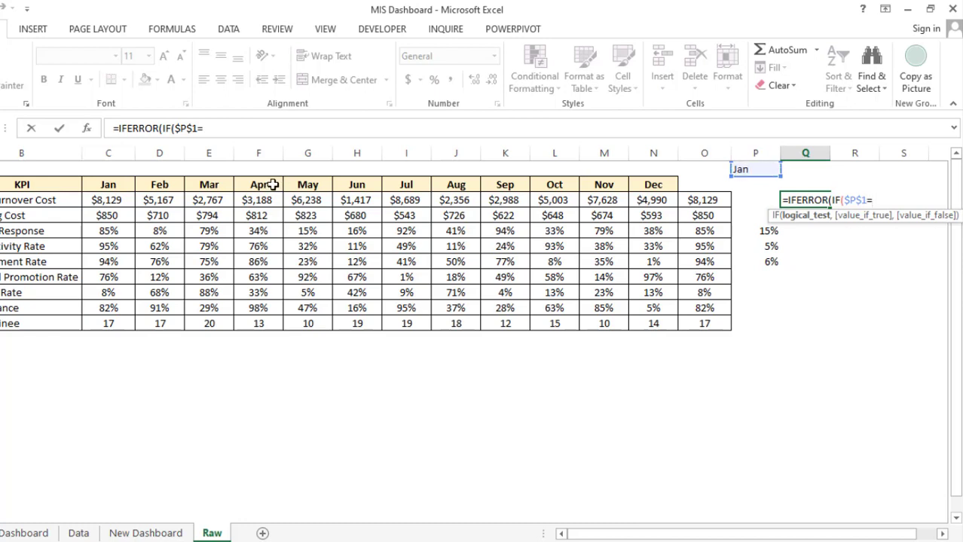
click(124, 185)
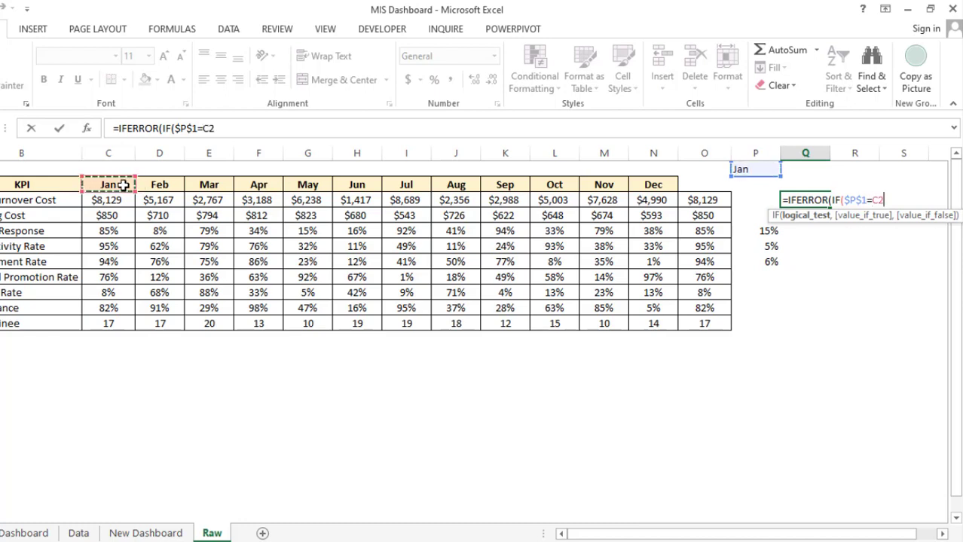
key(F4)
text(,0)
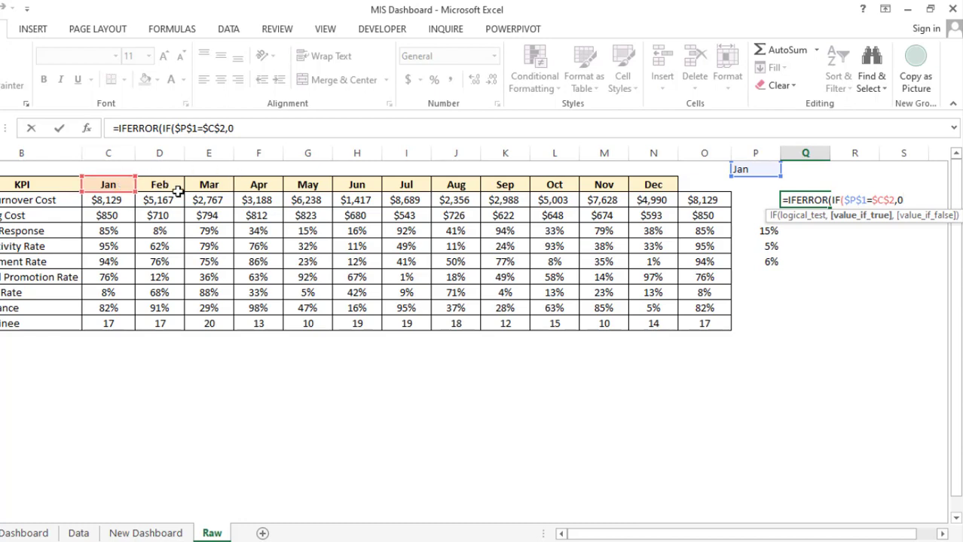
text(,)
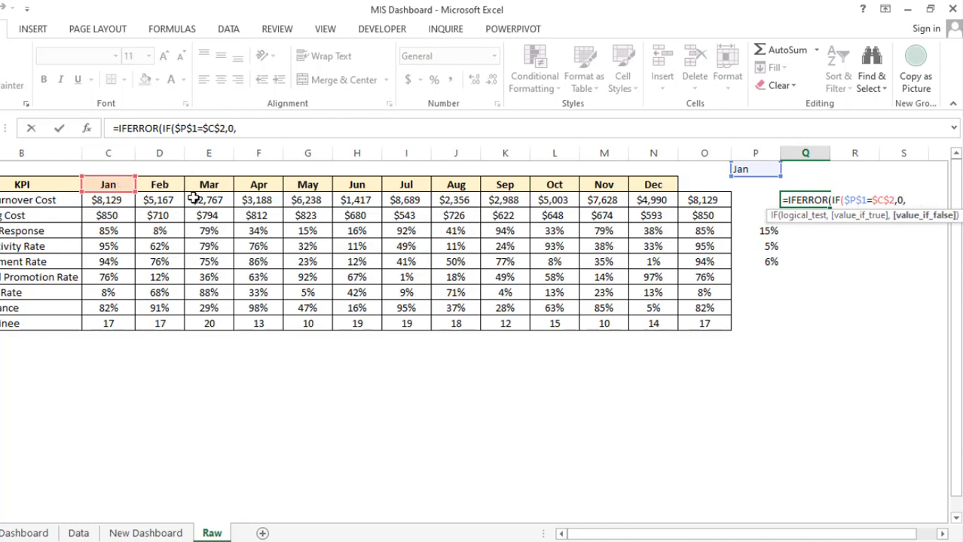
Step: Complete the Q3 formula with a nested IF($P$1=$D$2,D3/C3-1) for February and 0 as the error value
text(IF()
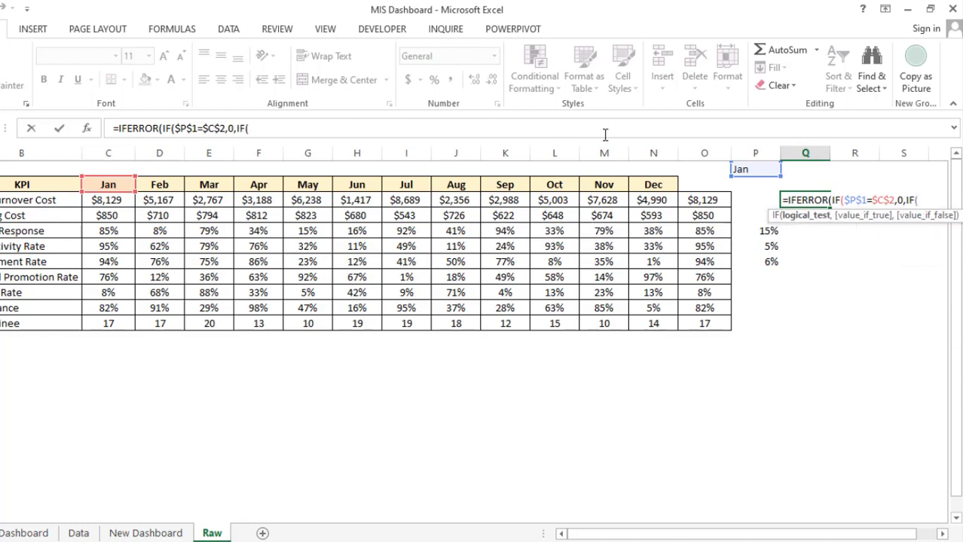
click(743, 171)
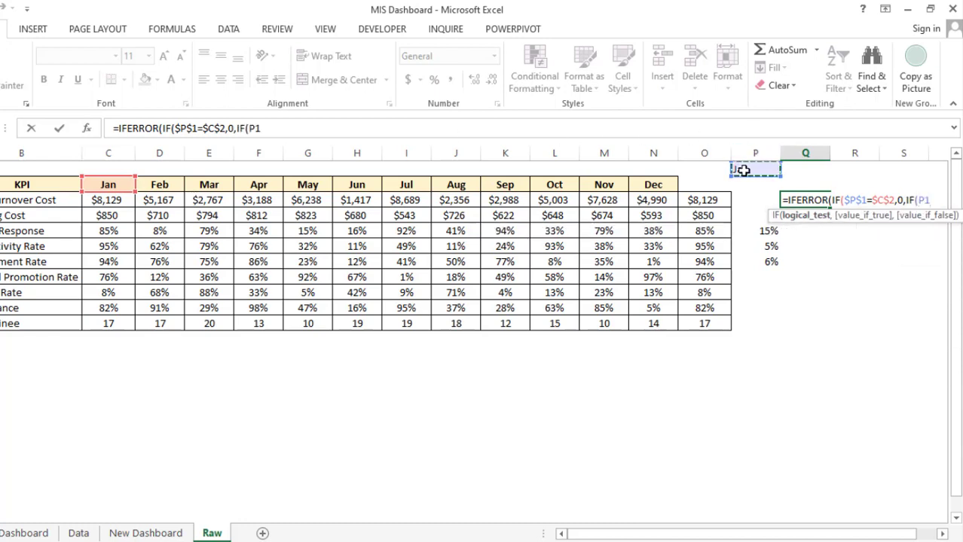
key(F4)
text(=)
click(155, 182)
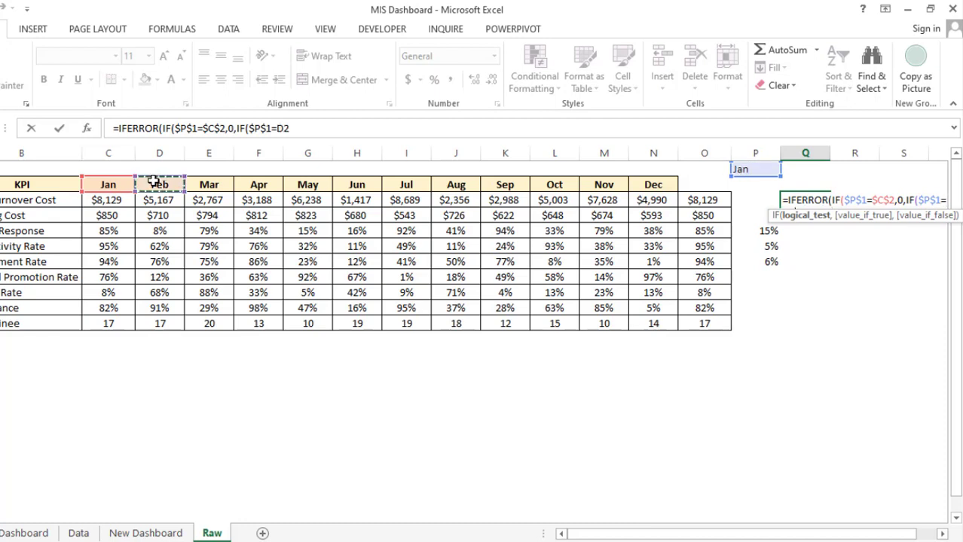
key(F4)
text(,)
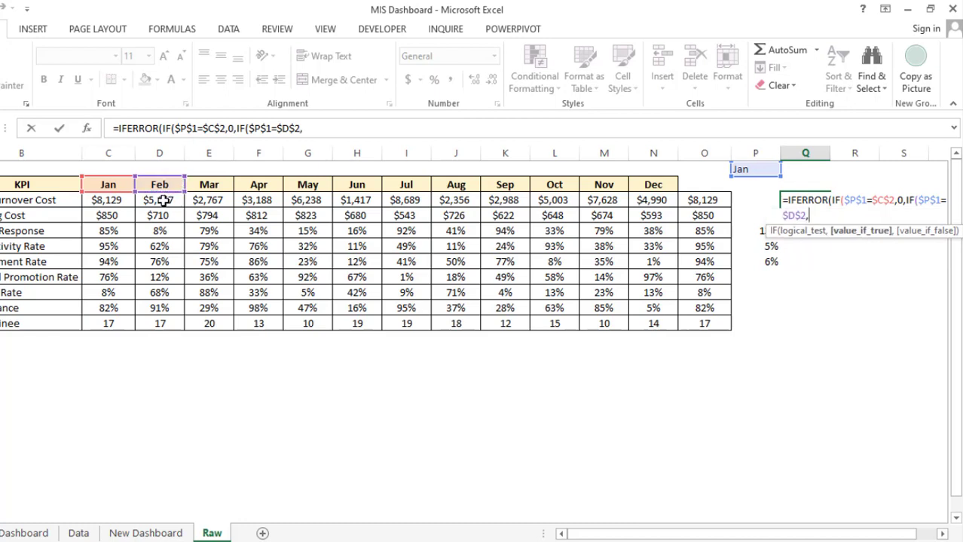
click(162, 201)
text(/)
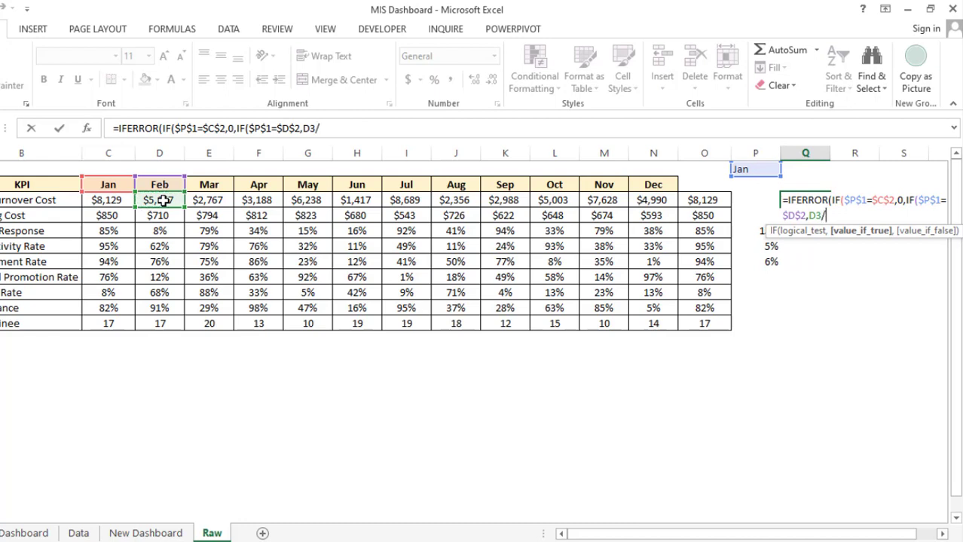
click(110, 200)
text(-1)
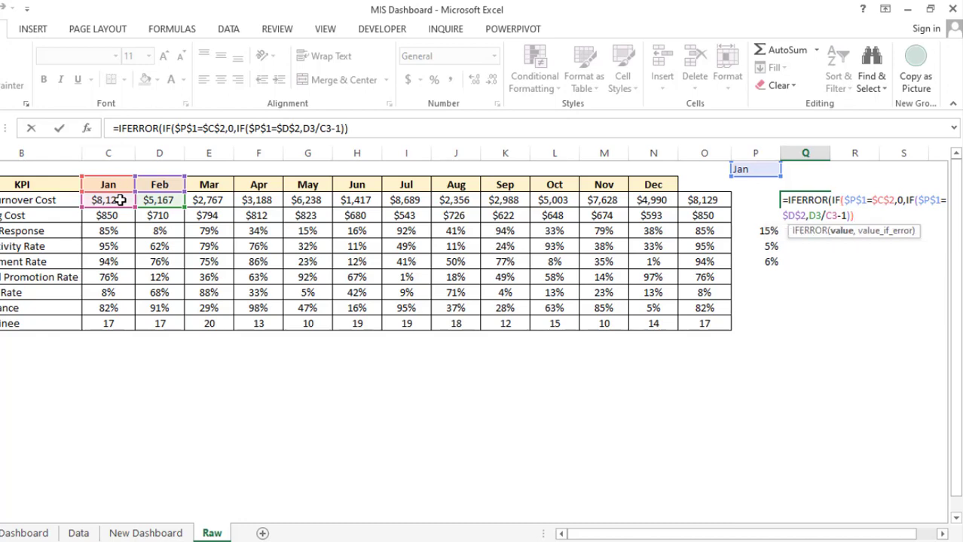
text(,0)
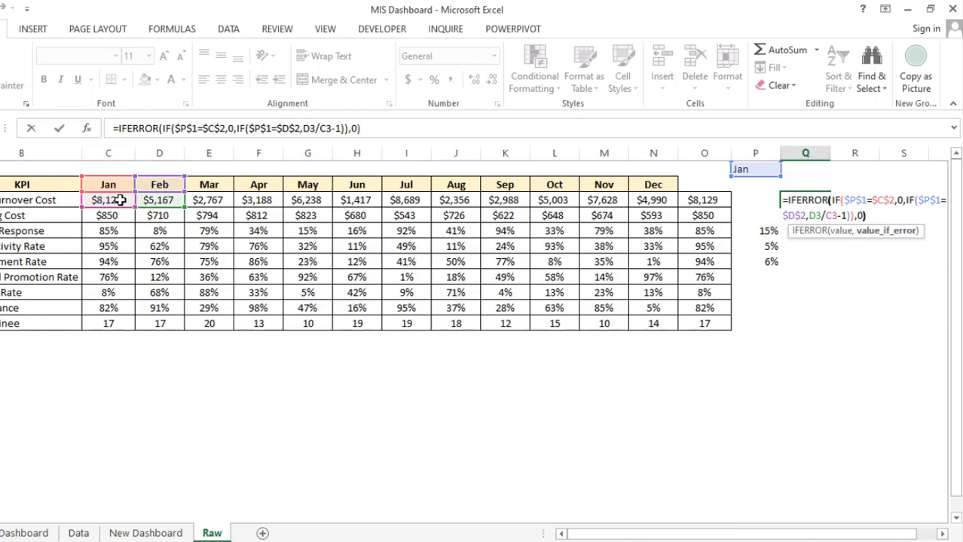
key(Return)
Step: Fill the Q3 formula down to Q11 and format the range as percentages
key(Up)
key(shift+Down)
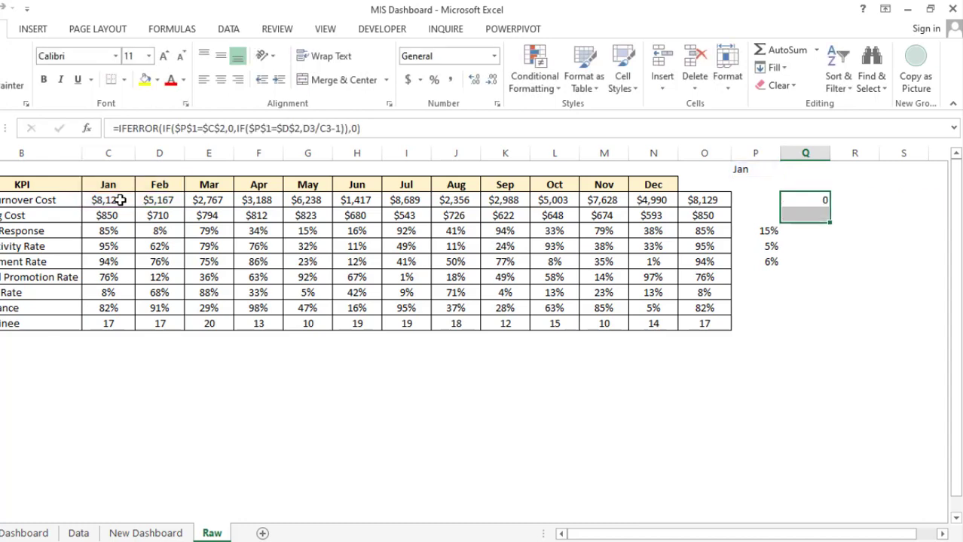
key(shift+Down)
key(shift+Down)
key(shift+Down)
key(shift+Down)
key(shift+Down)
key(shift+Down)
key(shift+Down)
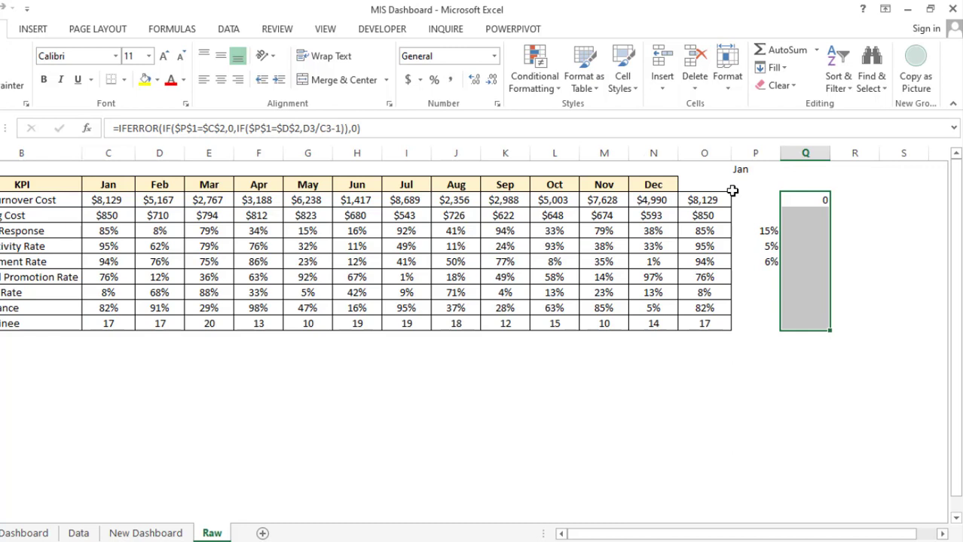
key(ctrl+d)
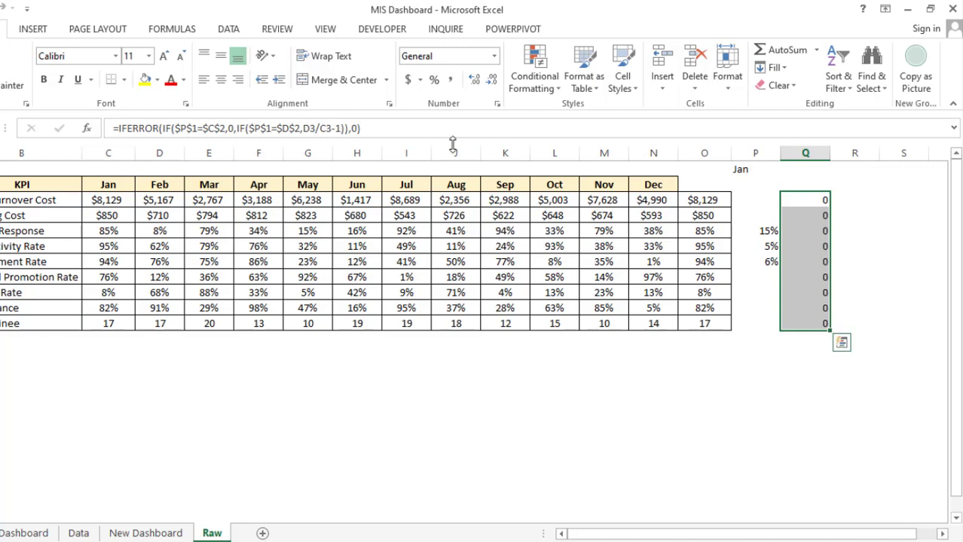
key(ctrl+shift+5)
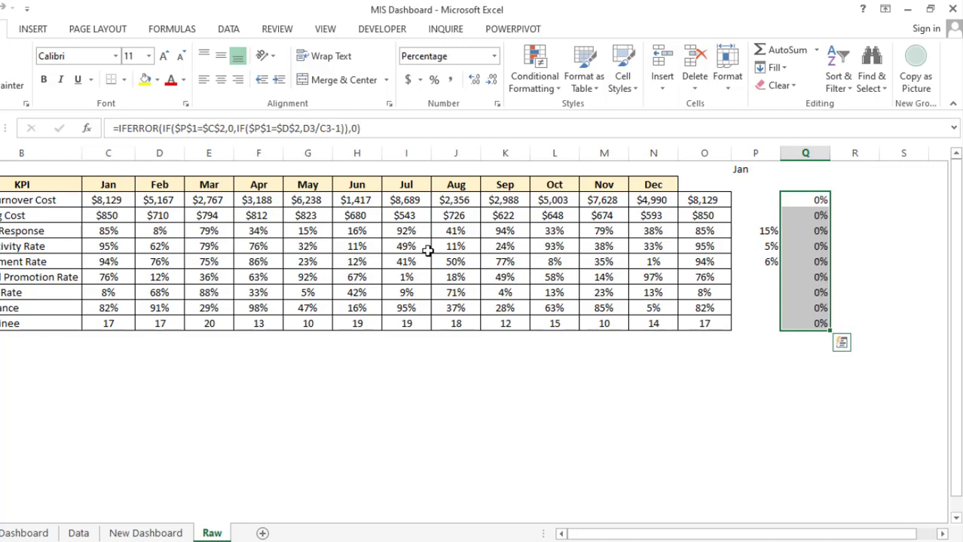
Step: Set the month in New Dashboard's N2 to Feb and check the change percentages in column Q of the Raw sheet
click(200, 533)
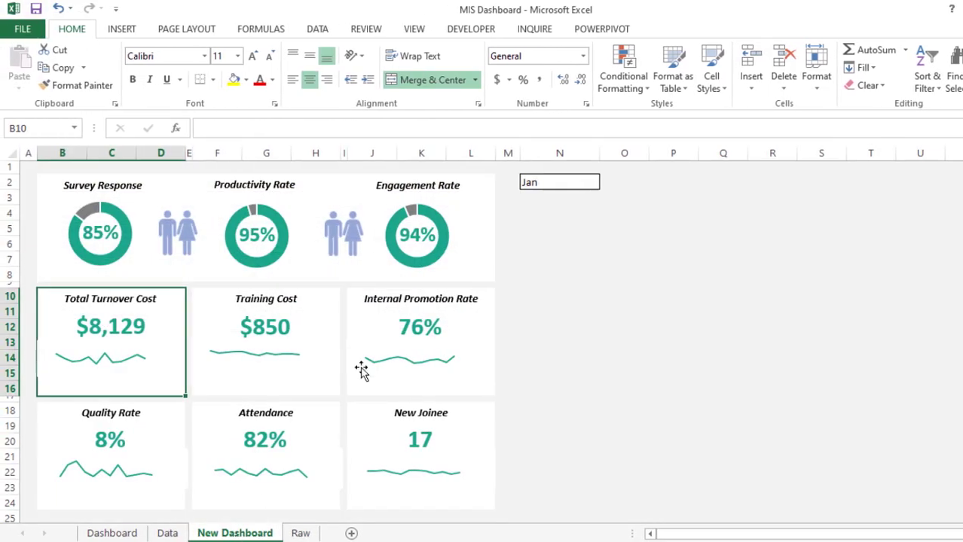
click(534, 241)
click(546, 172)
click(578, 179)
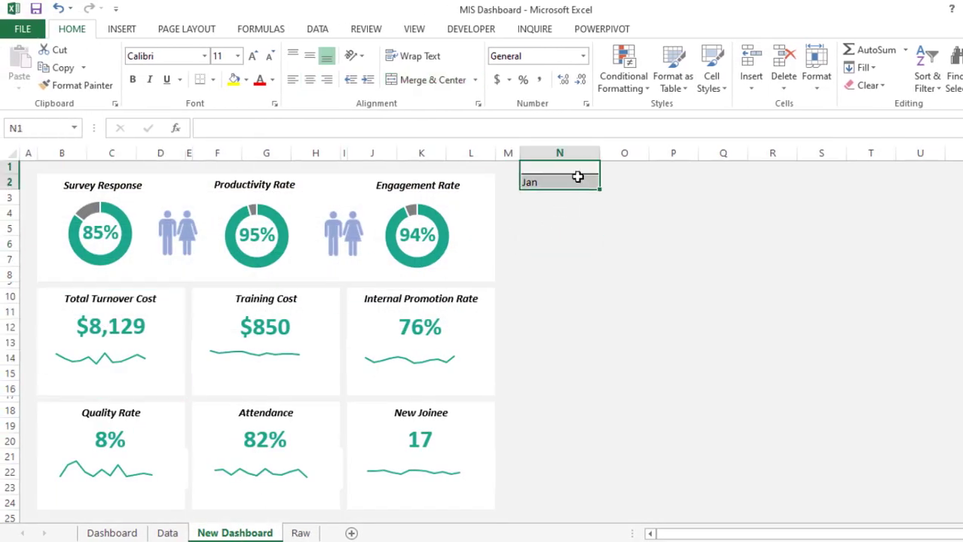
click(605, 184)
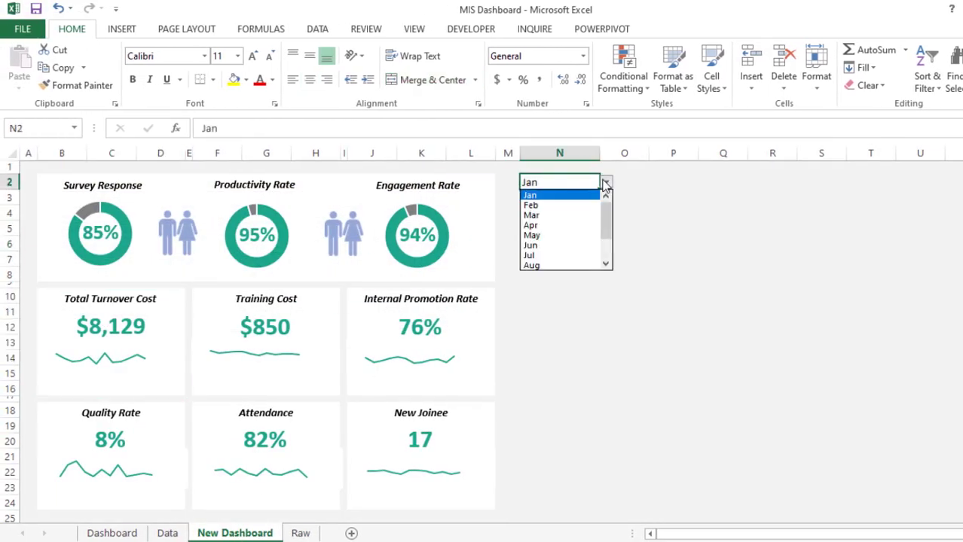
click(573, 205)
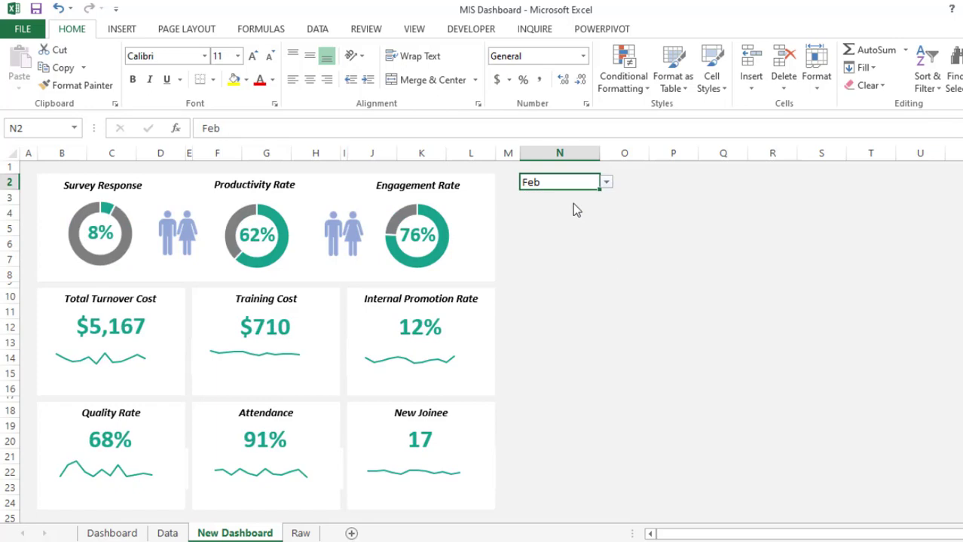
click(300, 534)
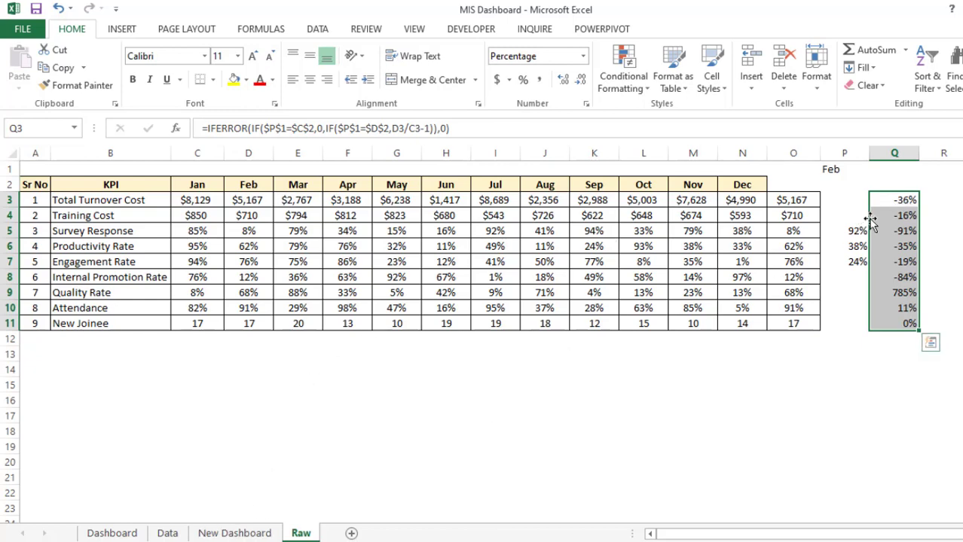
Step: Add a text box under the Total Turnover Cost trend line on New Dashboard and link it to =Raw!Q3
click(264, 534)
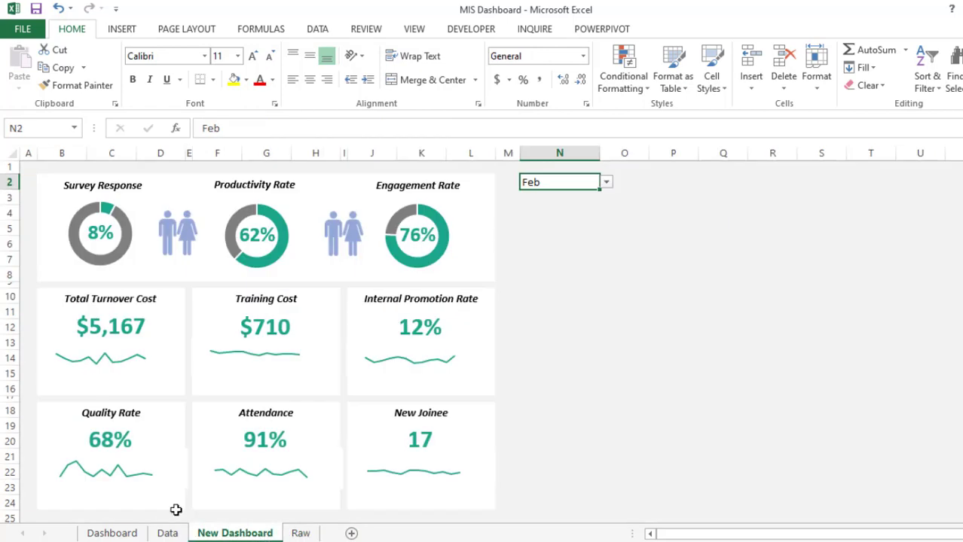
click(78, 393)
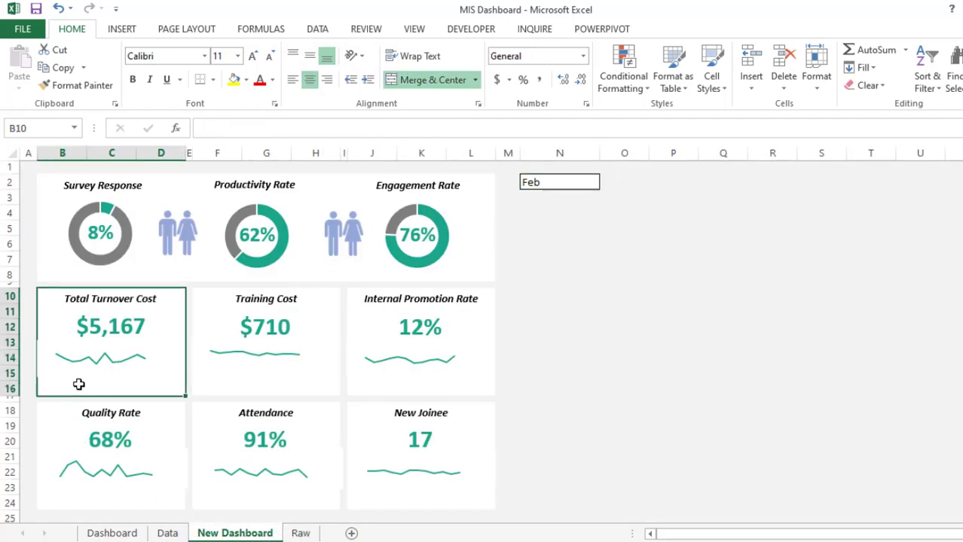
click(123, 30)
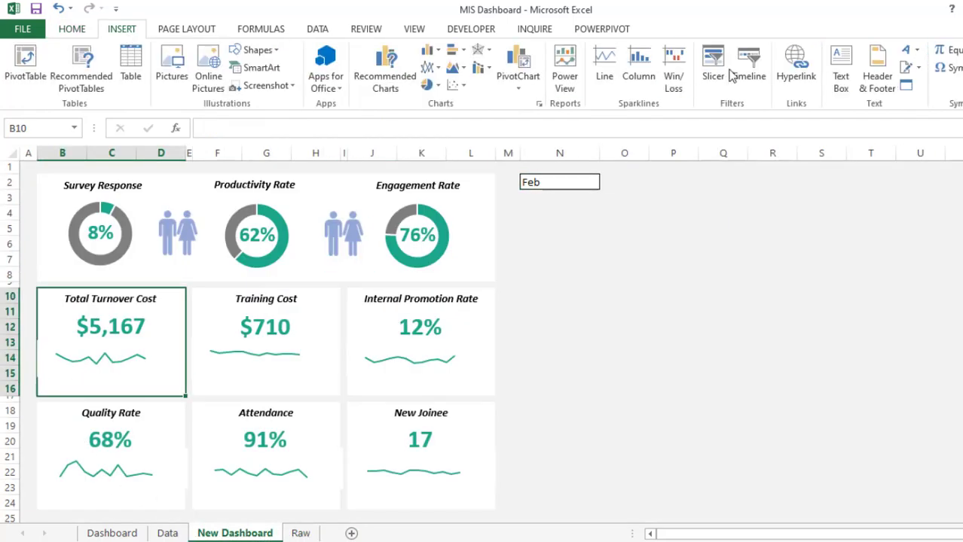
click(841, 70)
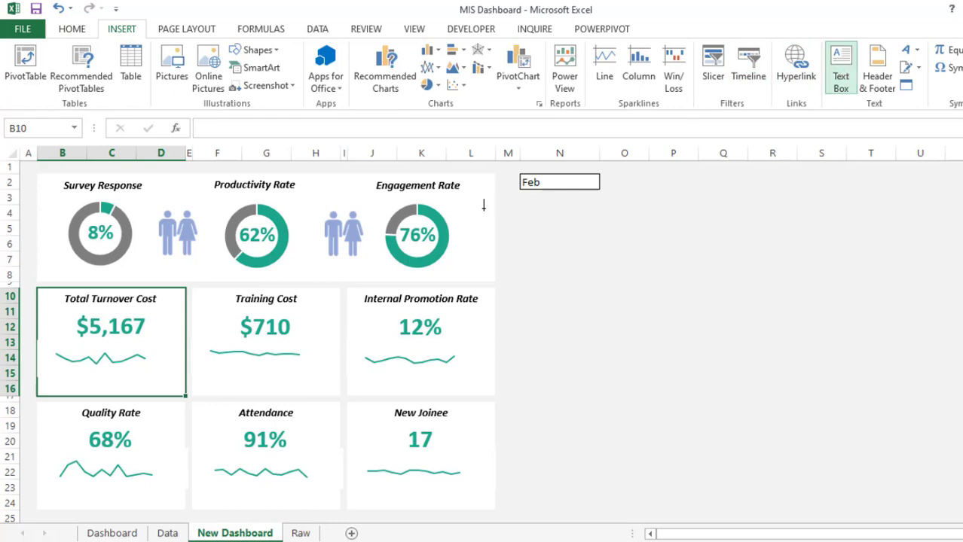
click(52, 388)
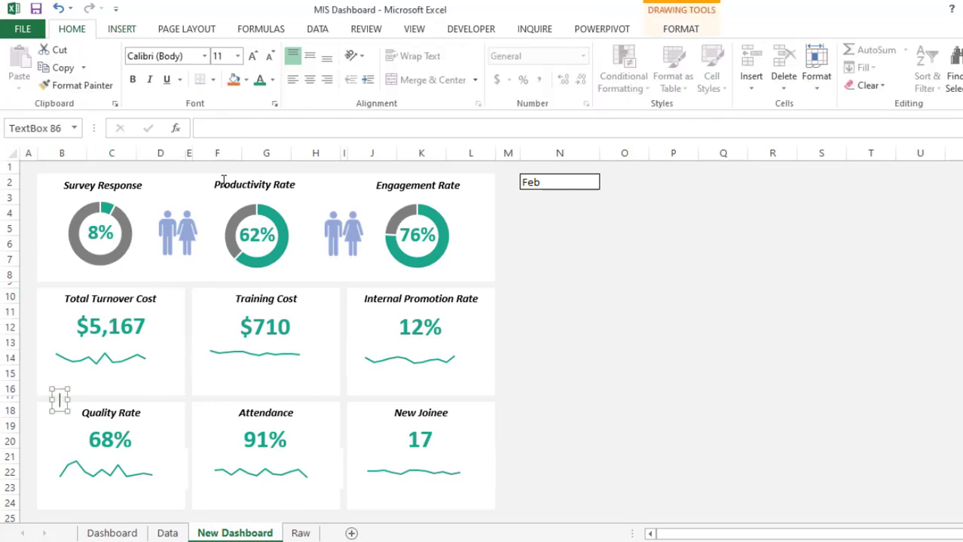
click(221, 129)
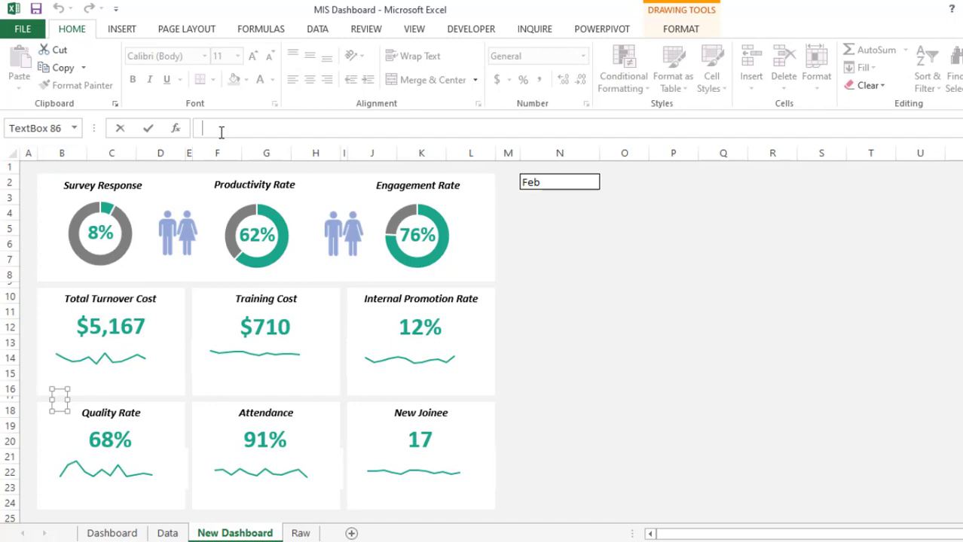
text(=)
click(300, 533)
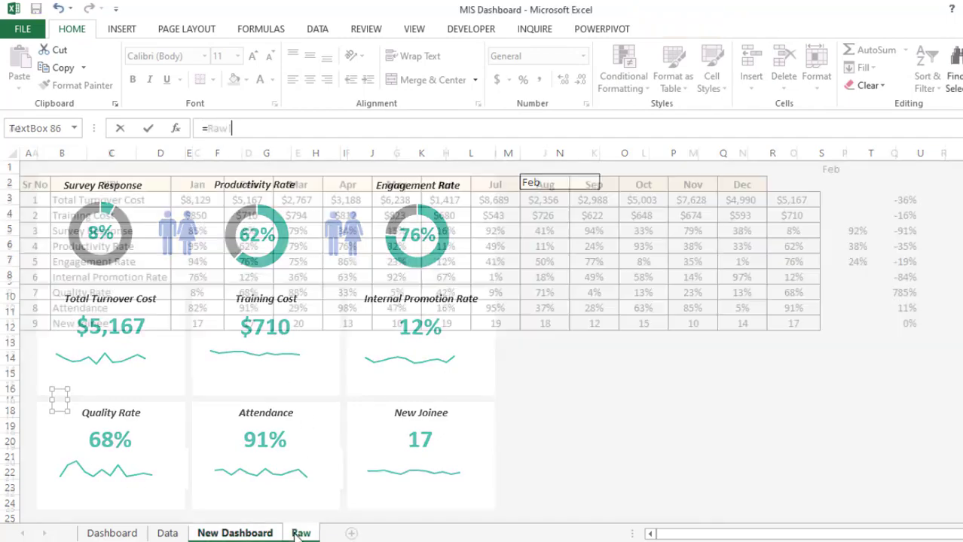
click(905, 199)
key(Return)
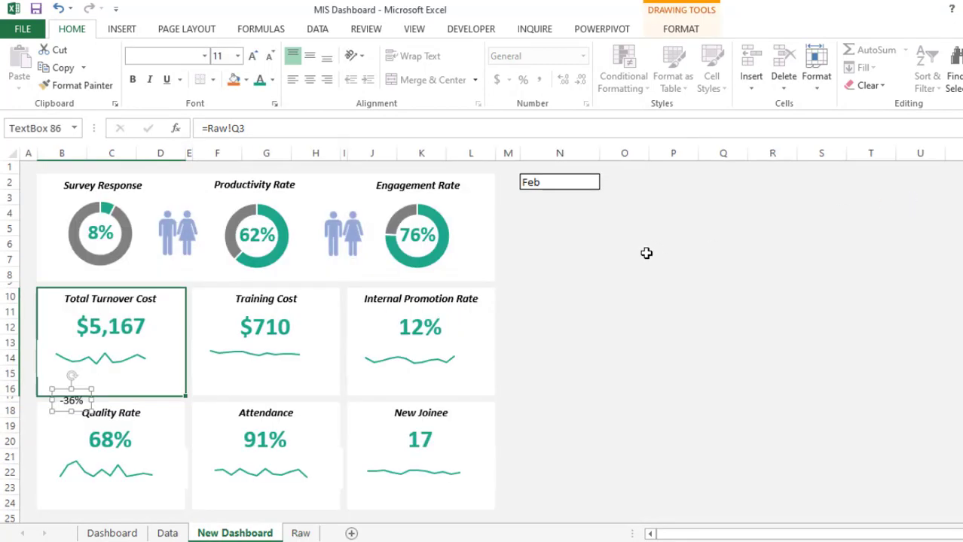
Step: Move the linked percentage into the bottom of the Total Turnover Cost card and make its text green and bold
drag(87, 393, 74, 377)
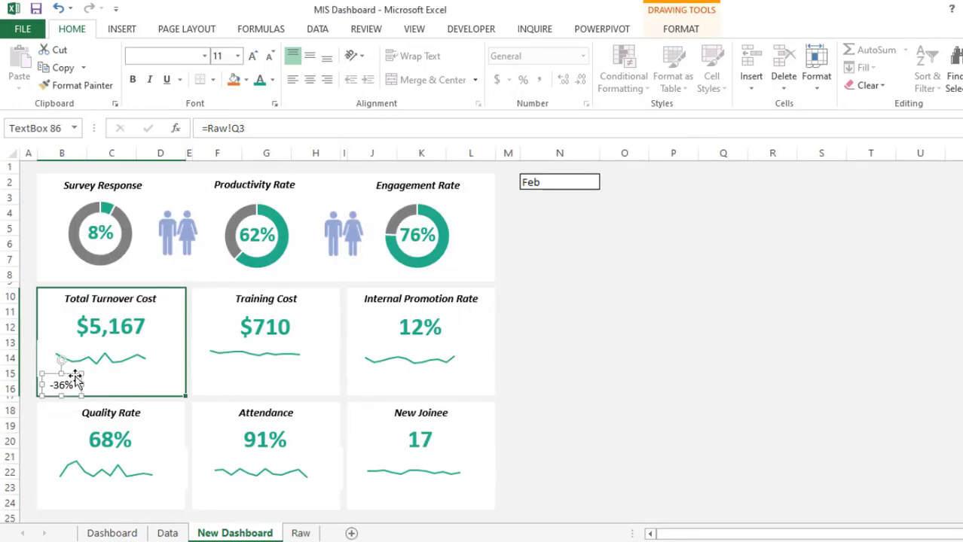
click(260, 82)
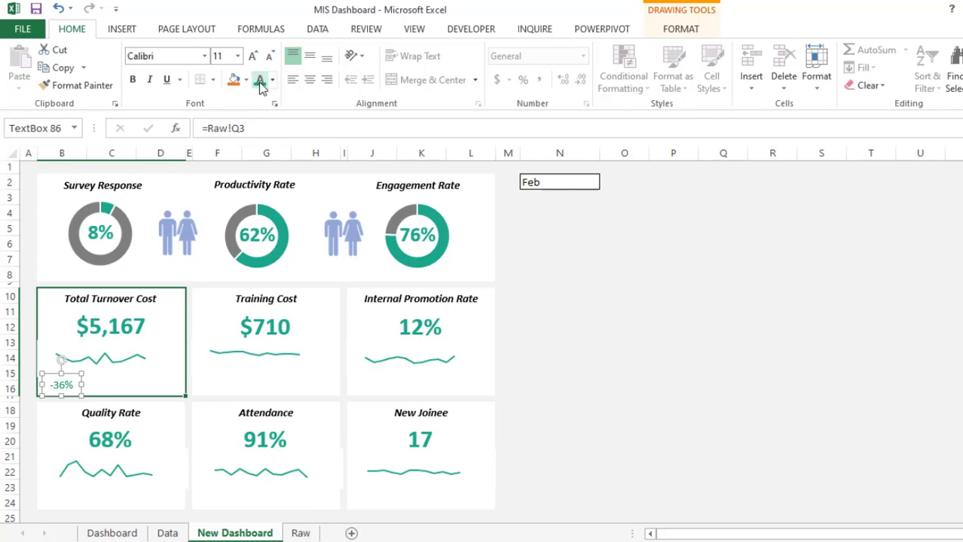
click(133, 80)
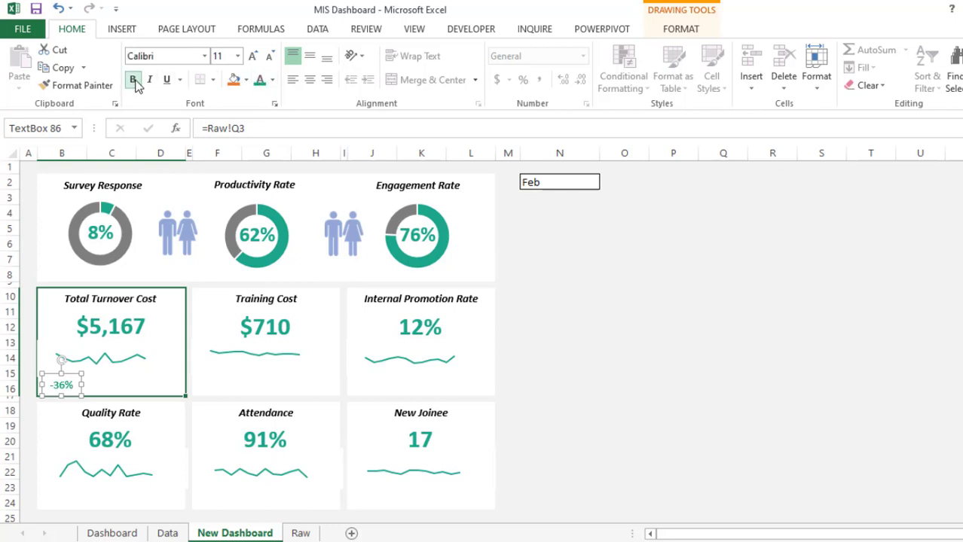
click(628, 290)
Step: Set the month in N2 to Jan to test the Total Turnover Cost card's linked percentage
click(586, 185)
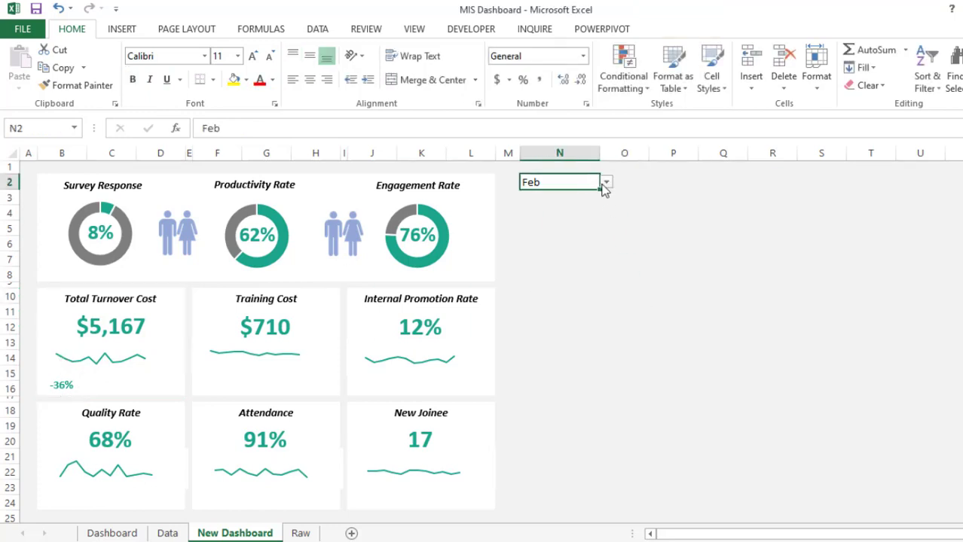
click(605, 184)
click(605, 197)
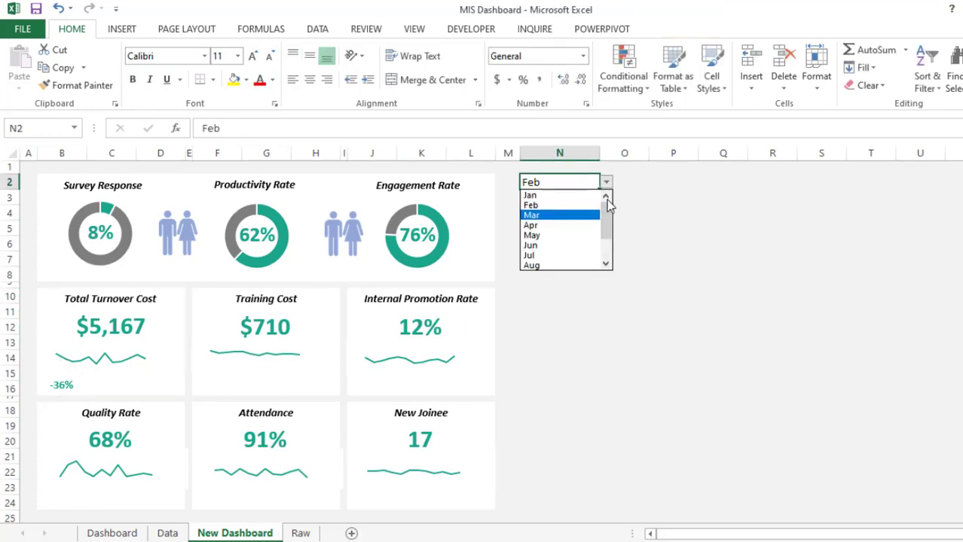
click(580, 198)
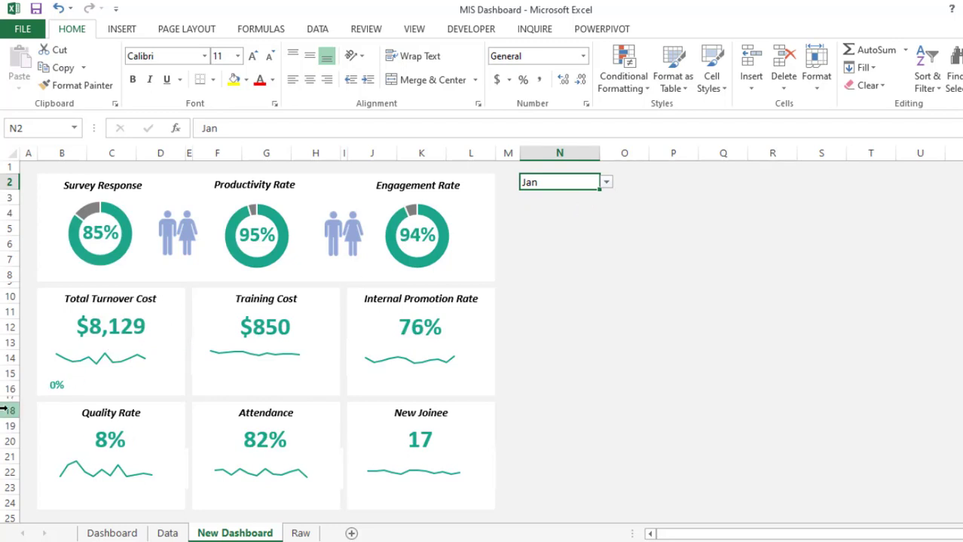
Step: Copy the "vs. previous month" label from Dashboard's Total Turnover Cost card and place it beside the percentage in the matching New Dashboard card
click(113, 533)
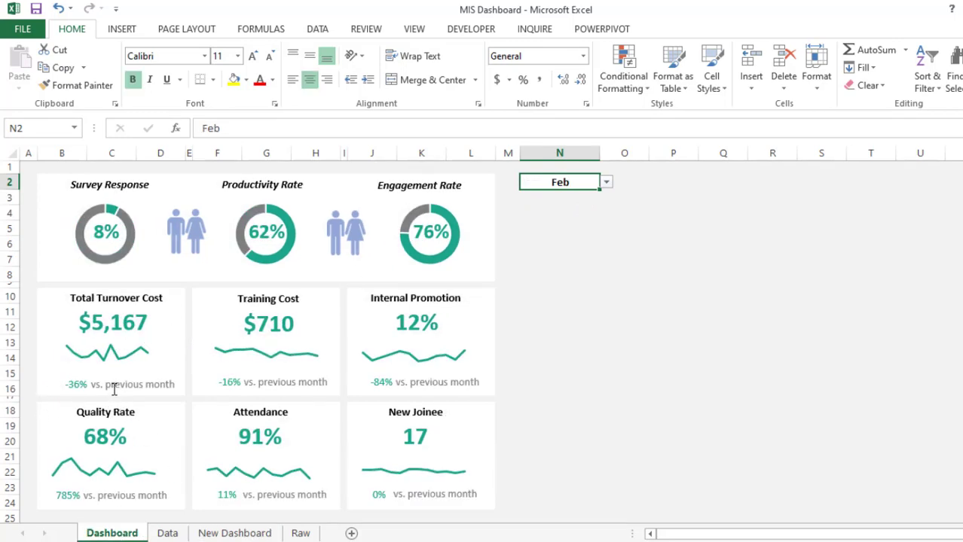
click(114, 385)
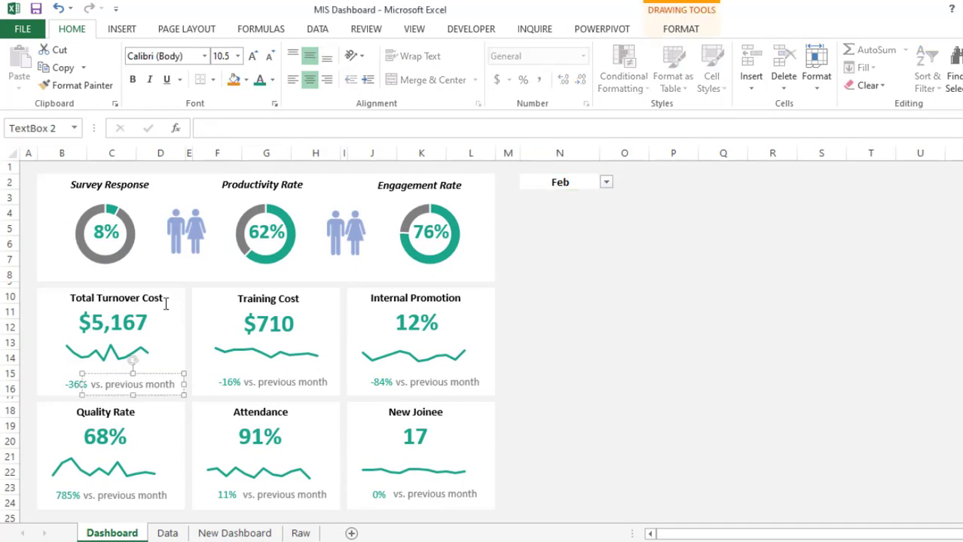
click(305, 79)
click(177, 373)
key(ctrl+c)
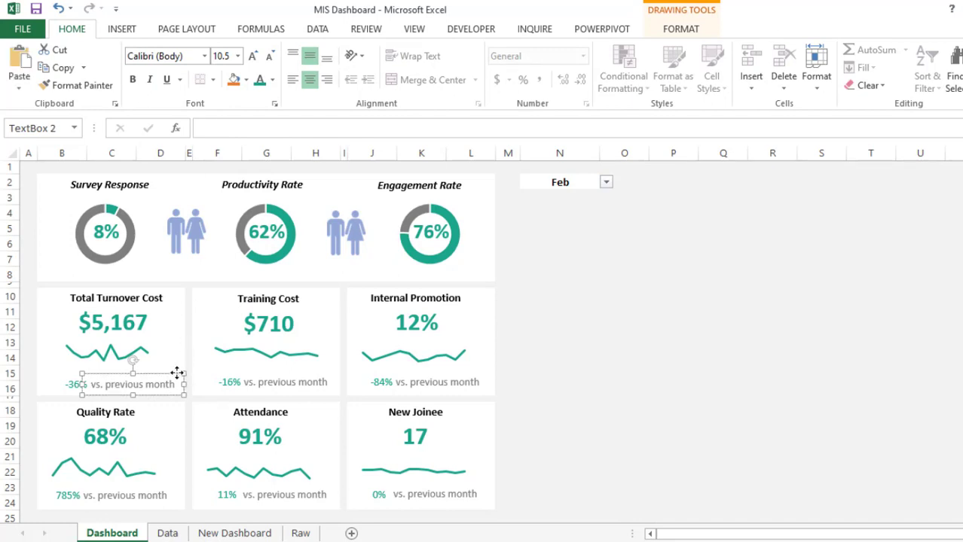
click(254, 533)
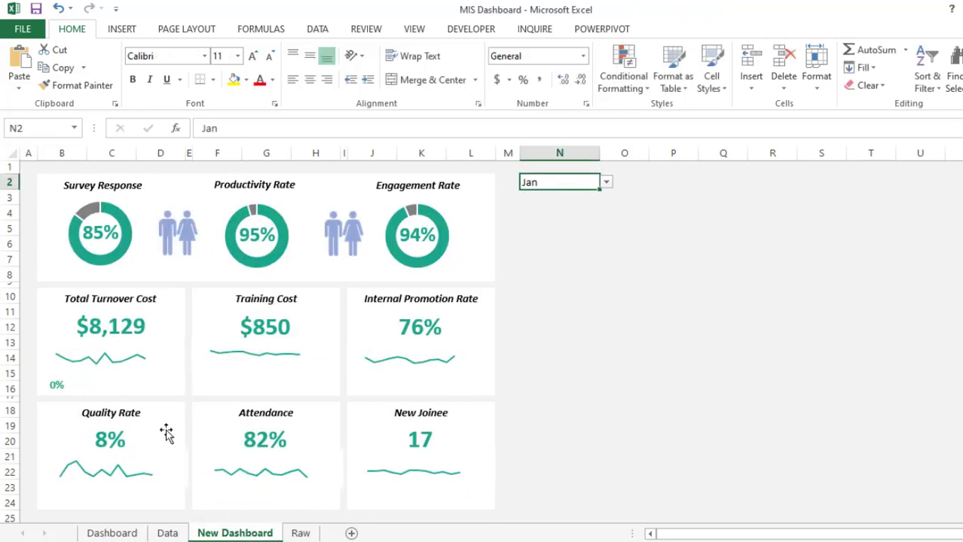
click(136, 384)
key(ctrl+v)
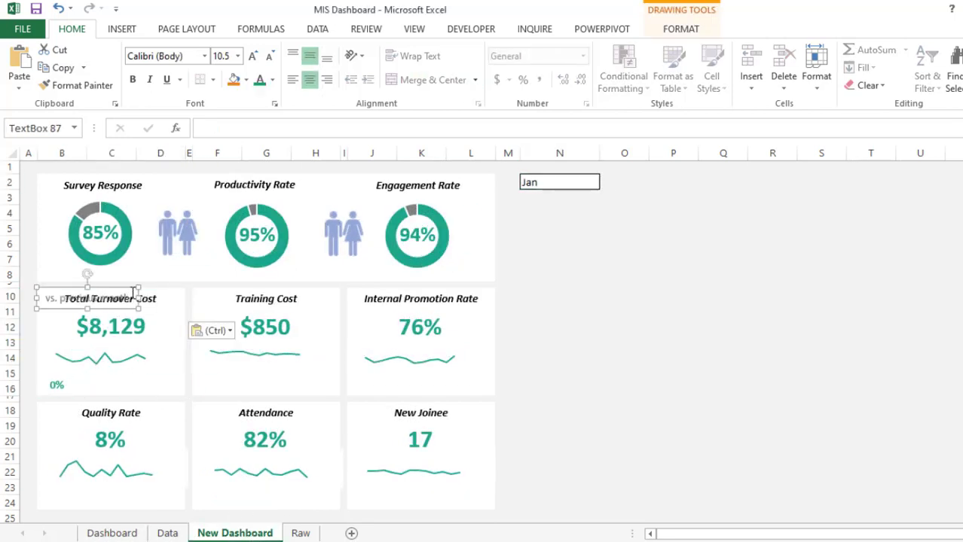
drag(132, 288, 161, 375)
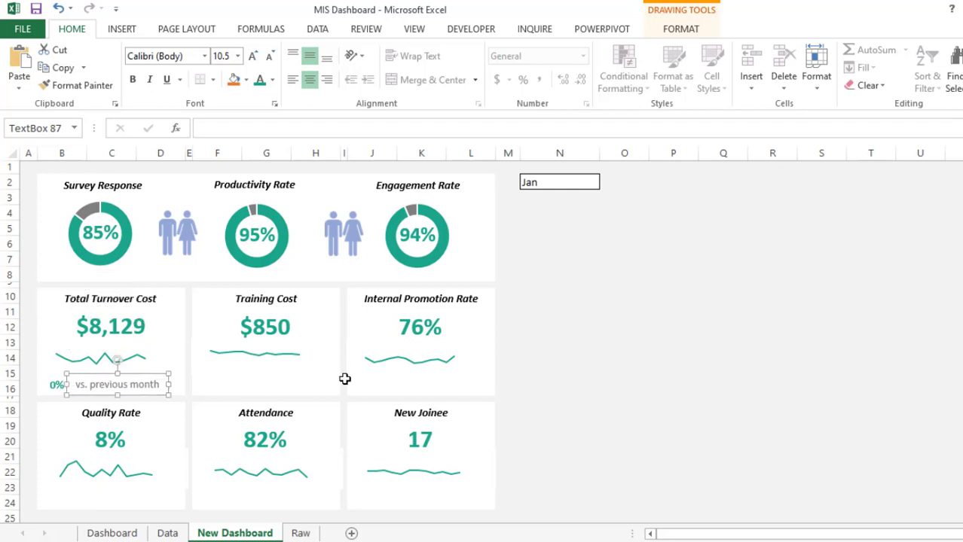
Step: Duplicate the percentage and "vs. previous month" text boxes together and place the copies at the bottom of the Training Cost card
ctrl+click(52, 385)
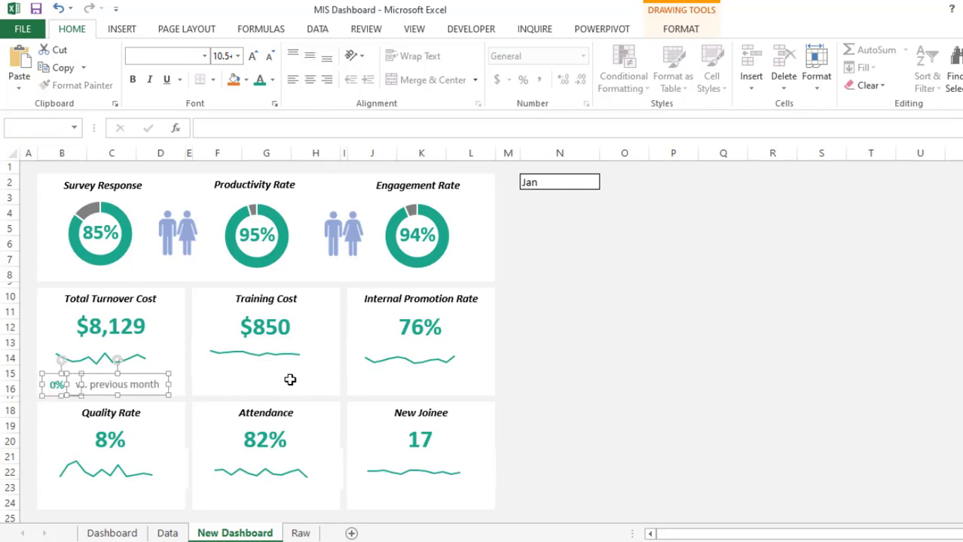
key(ctrl+d)
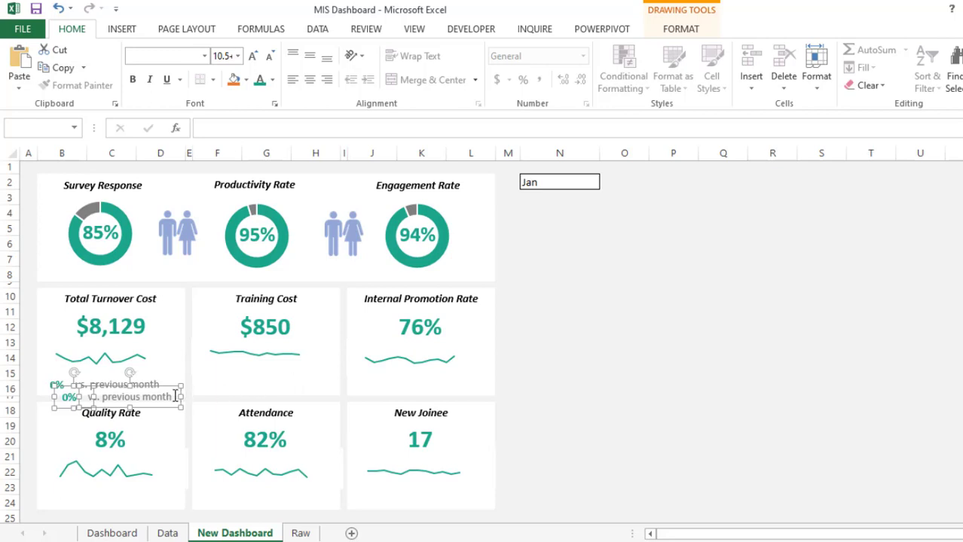
drag(176, 387, 323, 372)
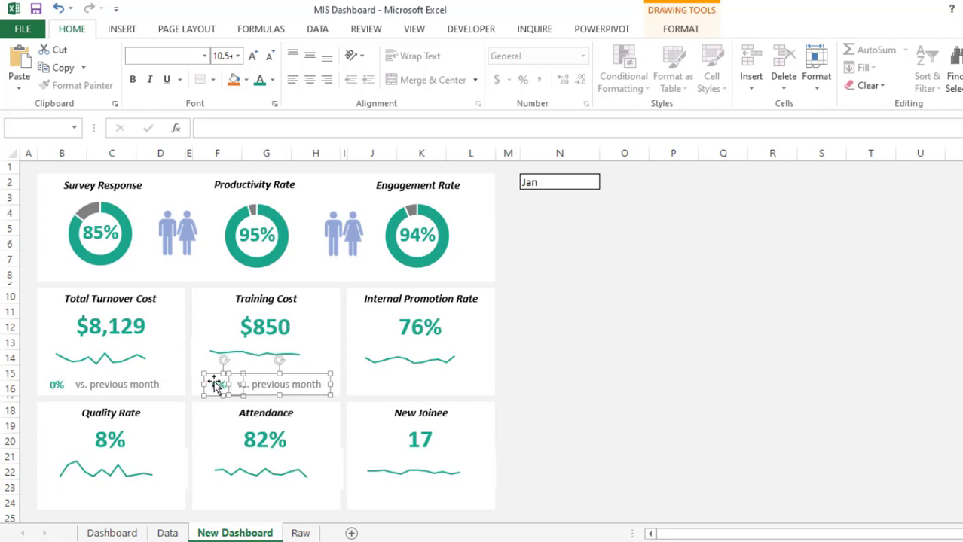
click(576, 386)
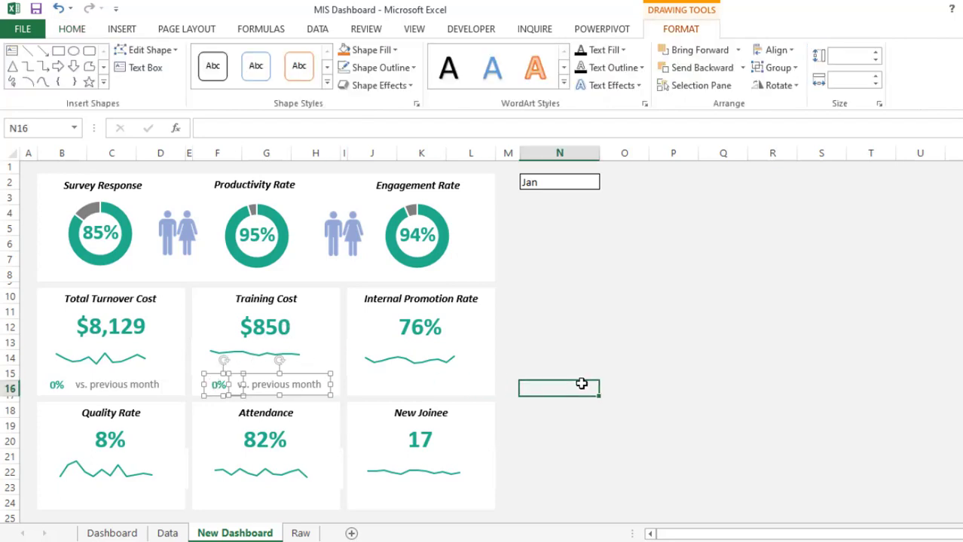
Step: Relink the Training Cost card's percentage text box to =Raw!Q4 and colour its text green
click(211, 392)
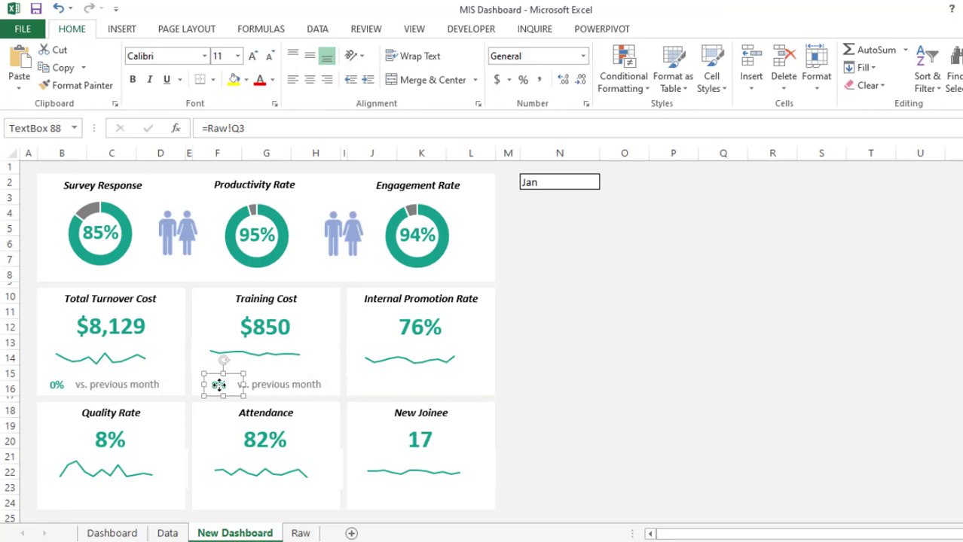
click(244, 129)
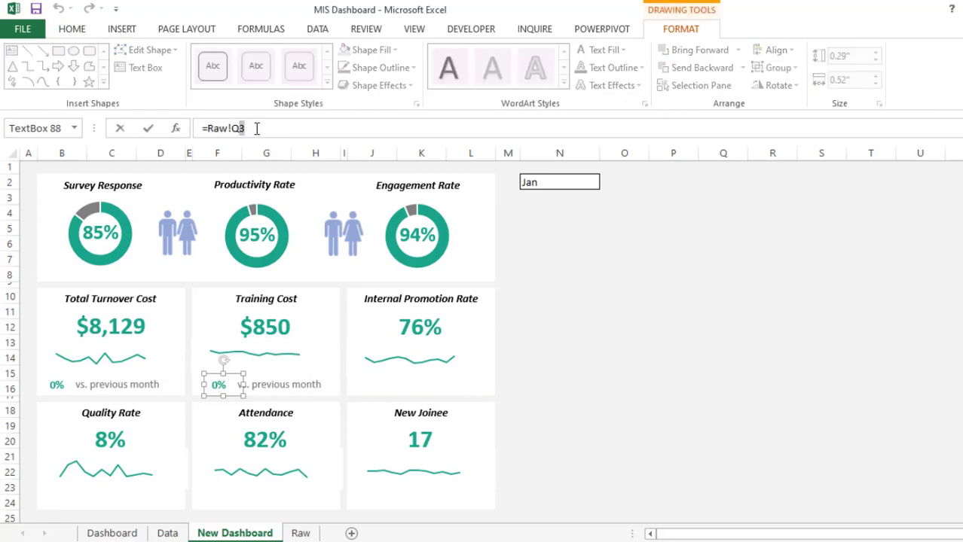
key(Return)
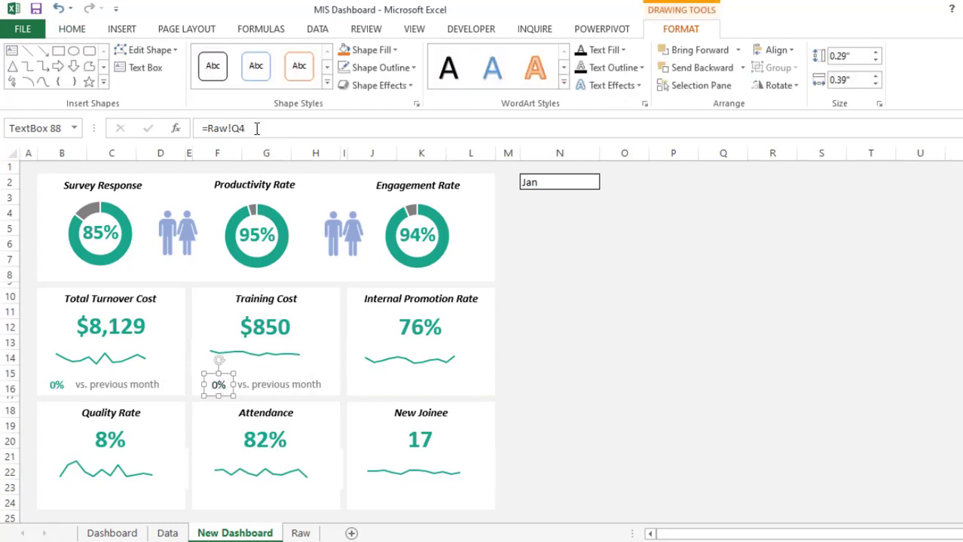
click(69, 29)
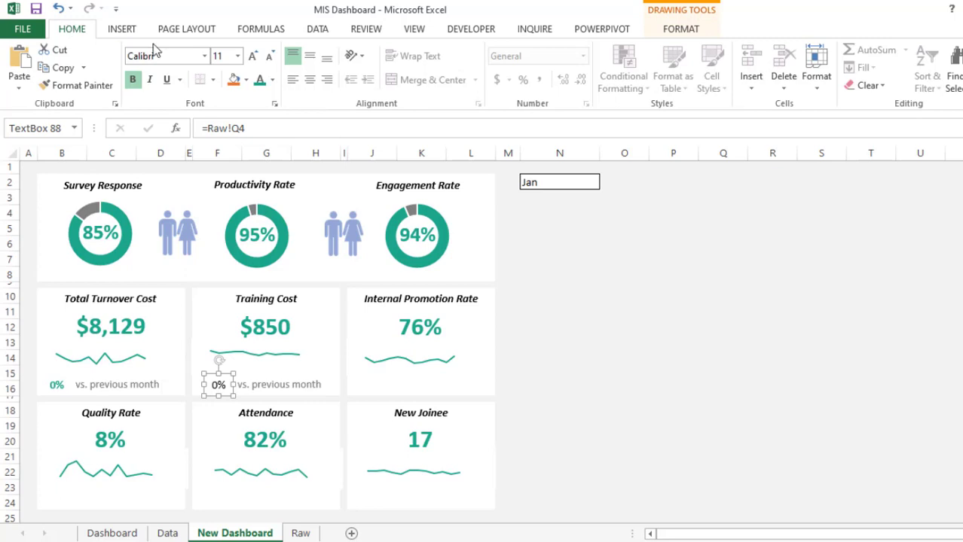
click(260, 81)
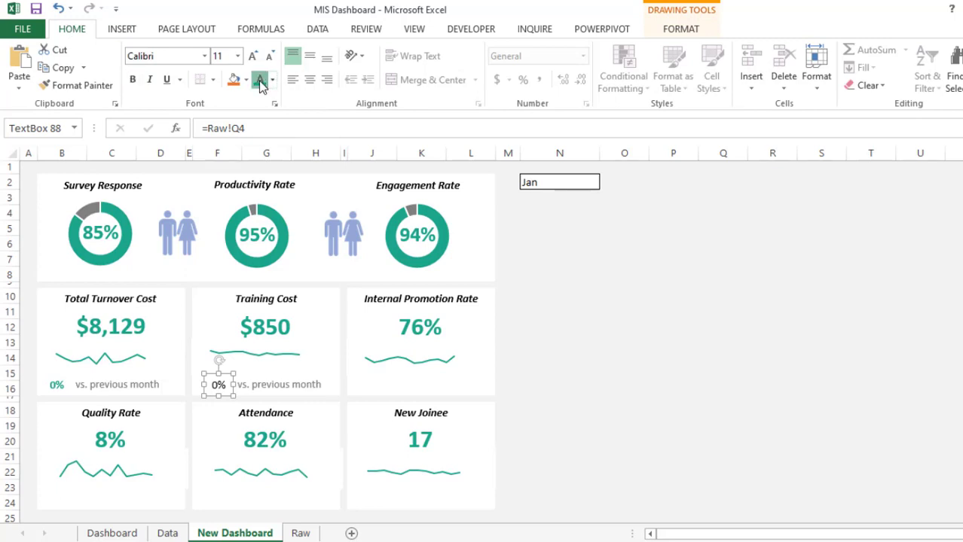
click(592, 343)
Step: Set the month in N2 to Feb and then Mar to test both cards' change percentages
click(584, 182)
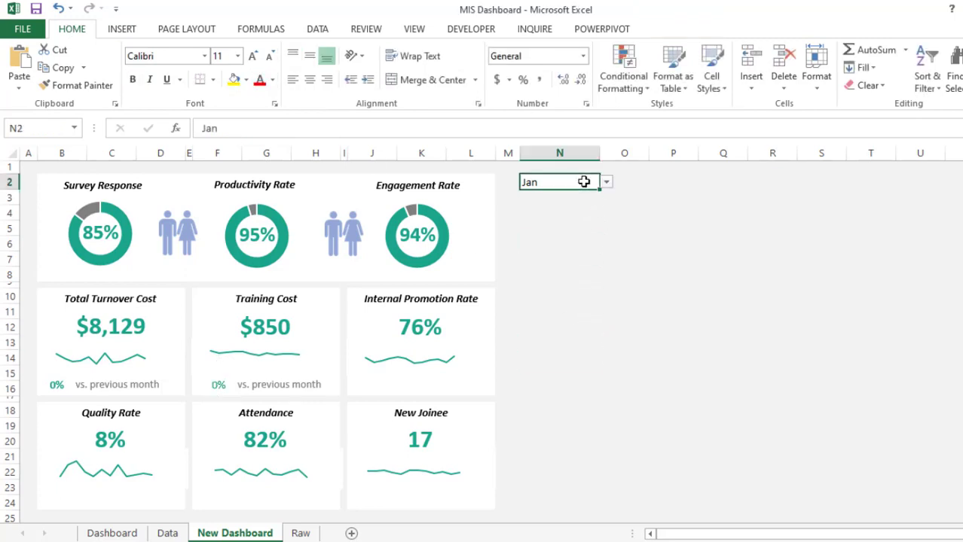
click(607, 183)
click(552, 209)
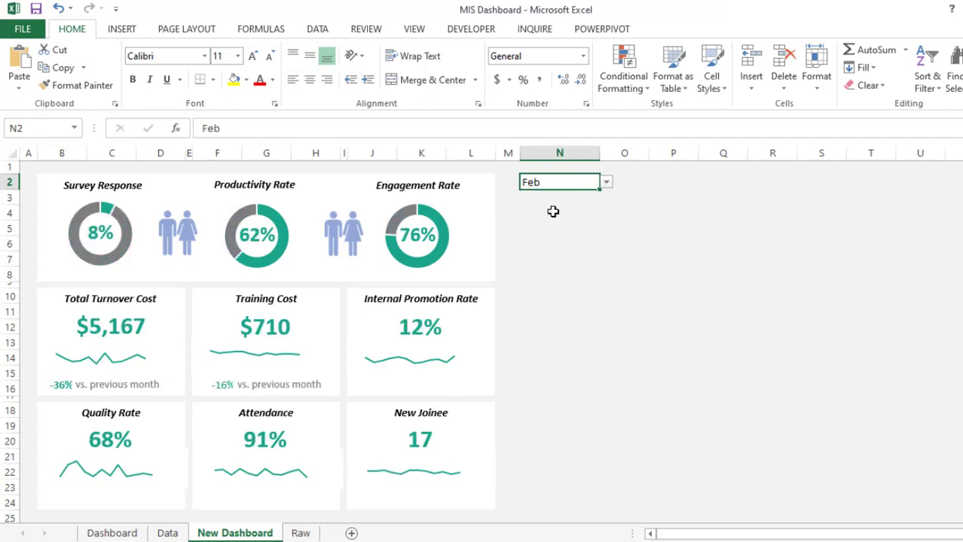
click(606, 183)
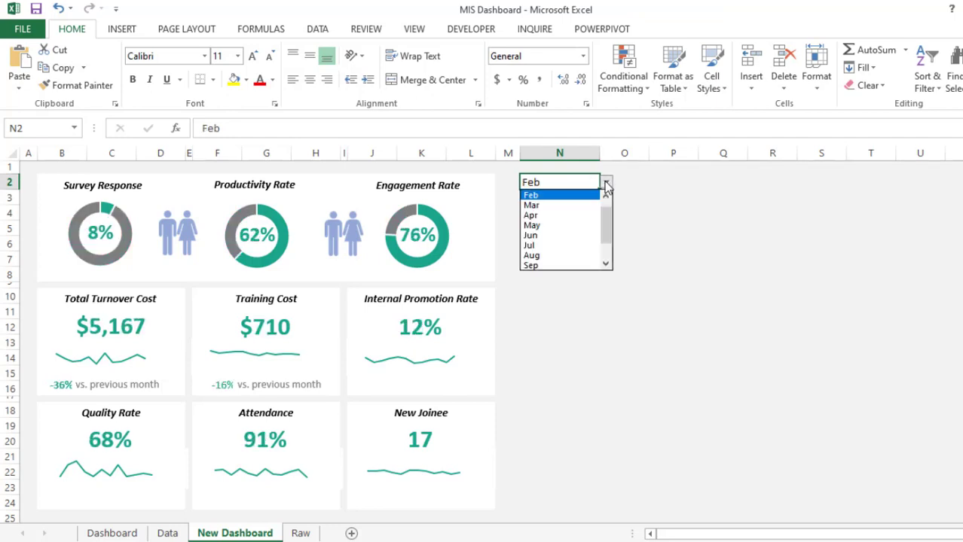
click(562, 207)
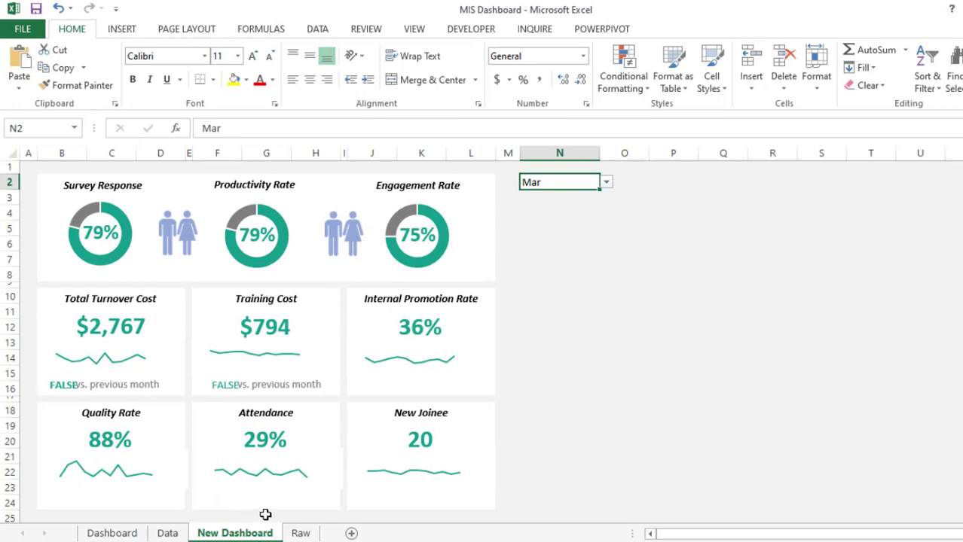
Step: Inspect the nested February IF condition in the Q3 formula on the Raw sheet, leaving the formula unedited
click(301, 533)
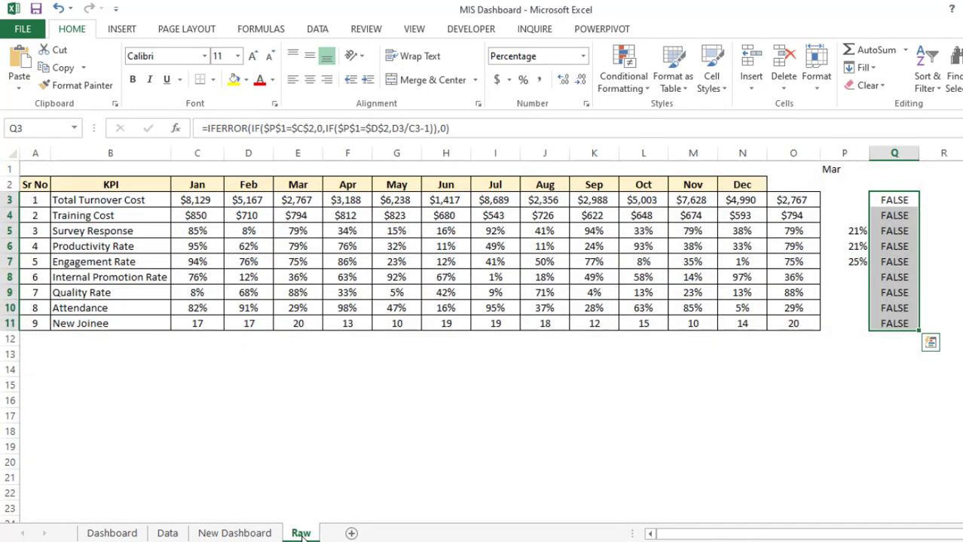
click(898, 200)
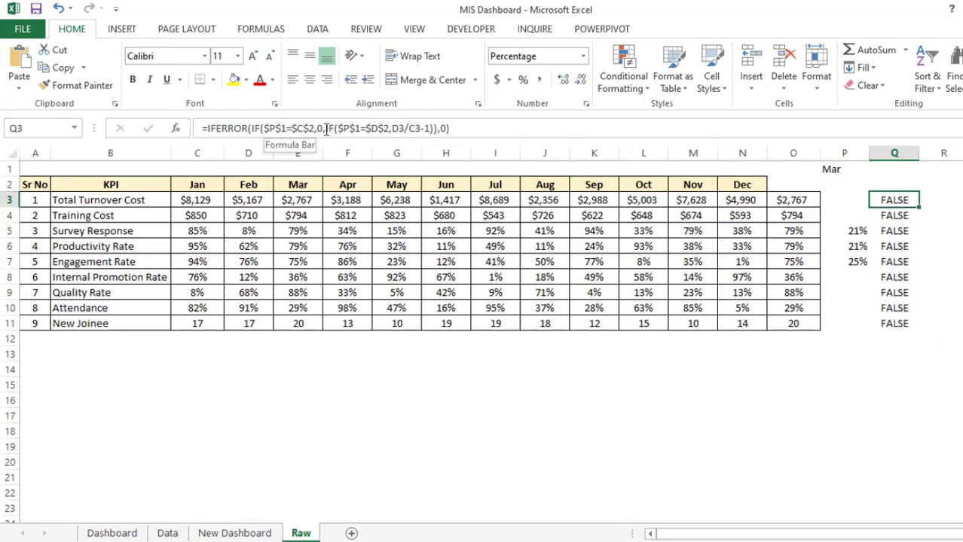
drag(325, 128, 430, 129)
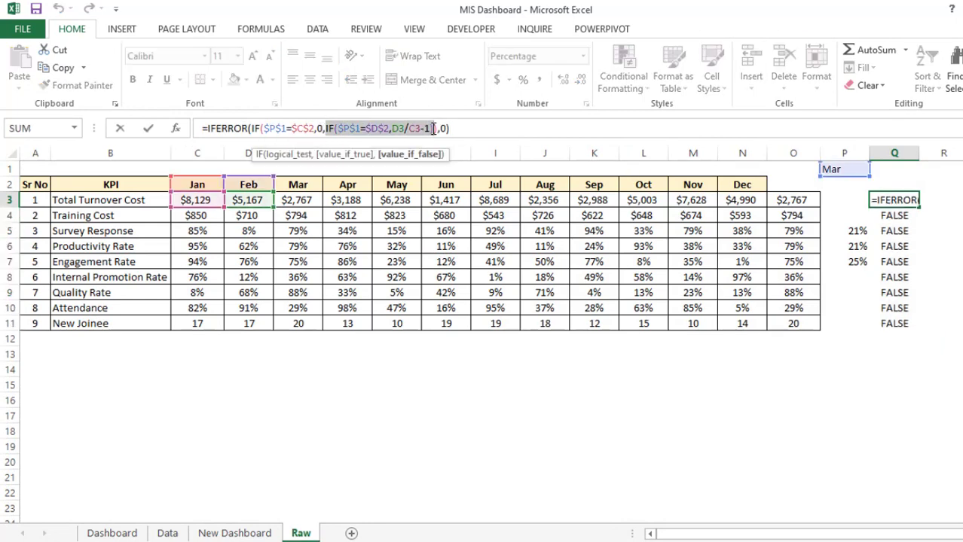
key(Escape)
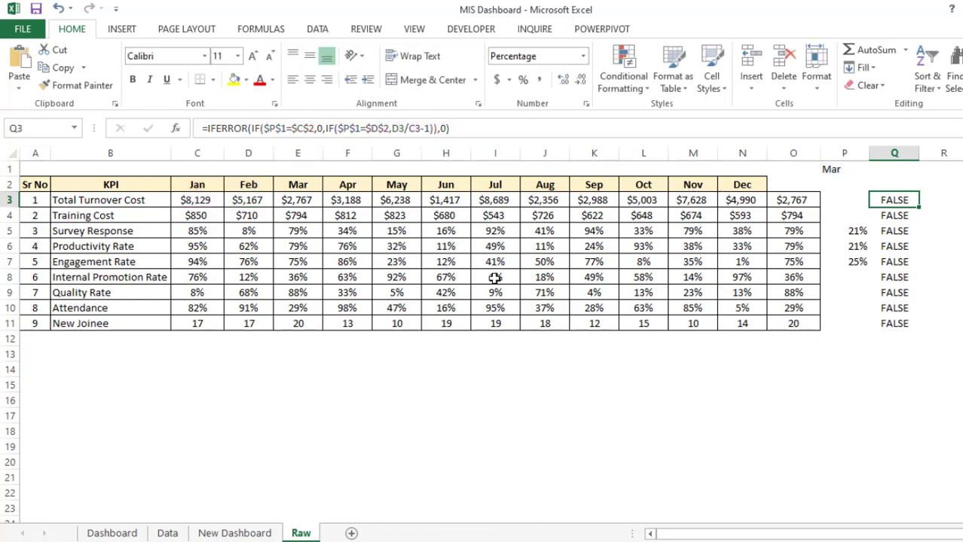
Step: Set the month in N2 of the New Dashboard sheet to Feb
click(245, 533)
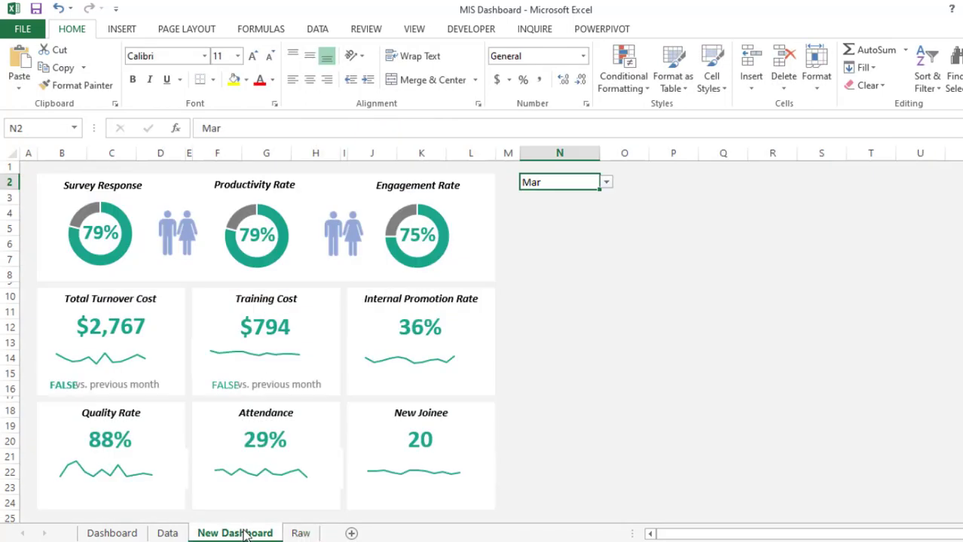
click(607, 183)
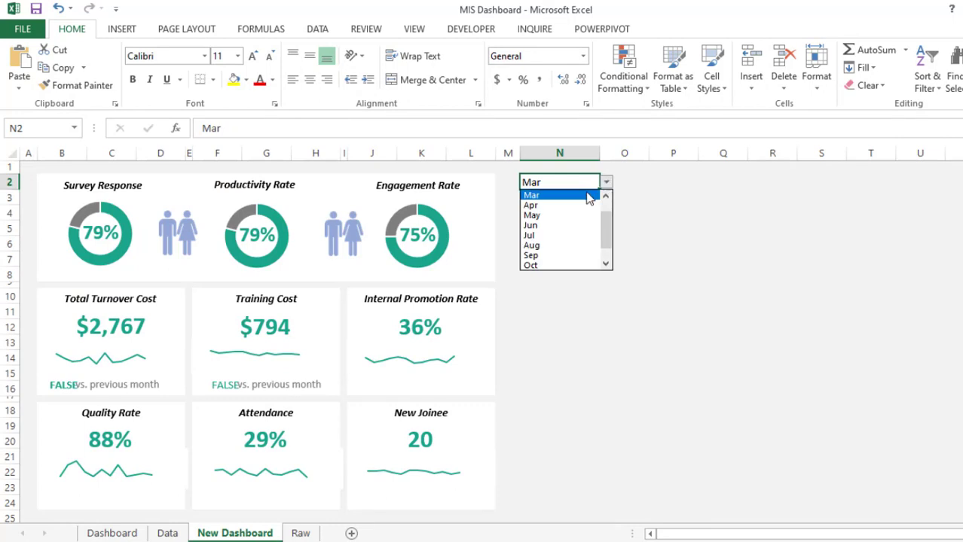
click(605, 196)
click(605, 196)
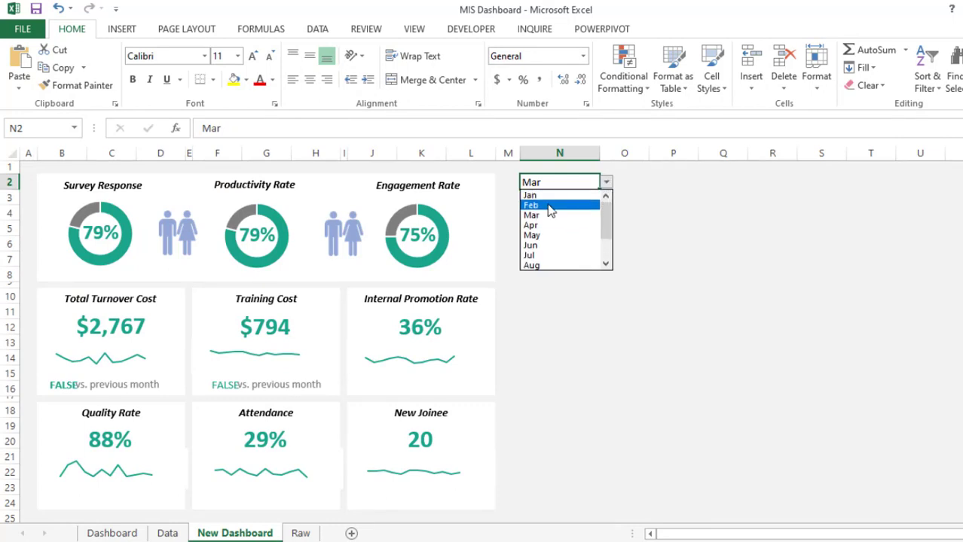
click(560, 206)
click(544, 291)
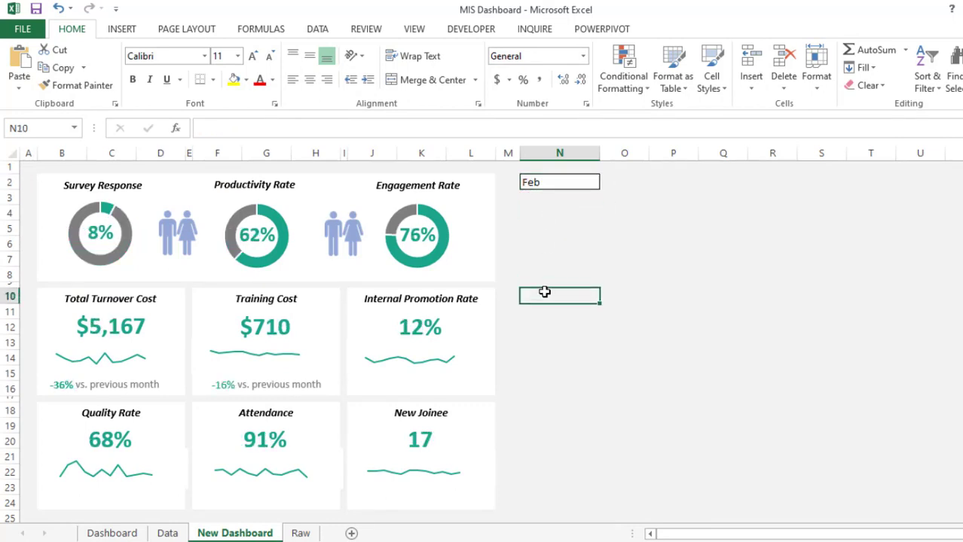